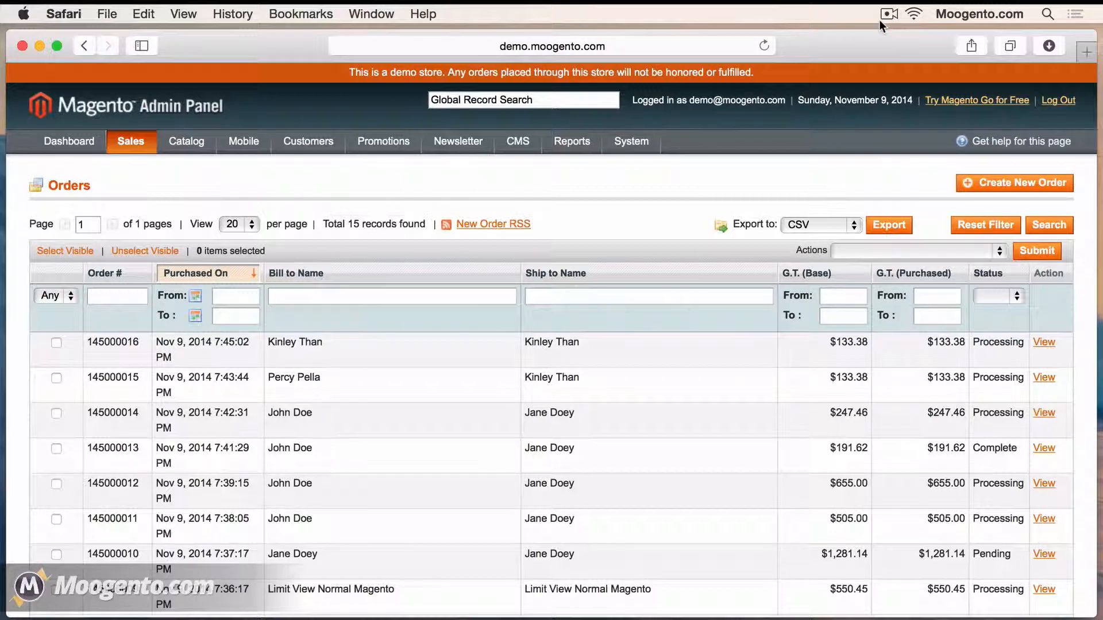
Reload the Sales > Orders page to show the shipEasy grid with Sku, Stock, Country, Tracking and Flags columns
key(super+r)
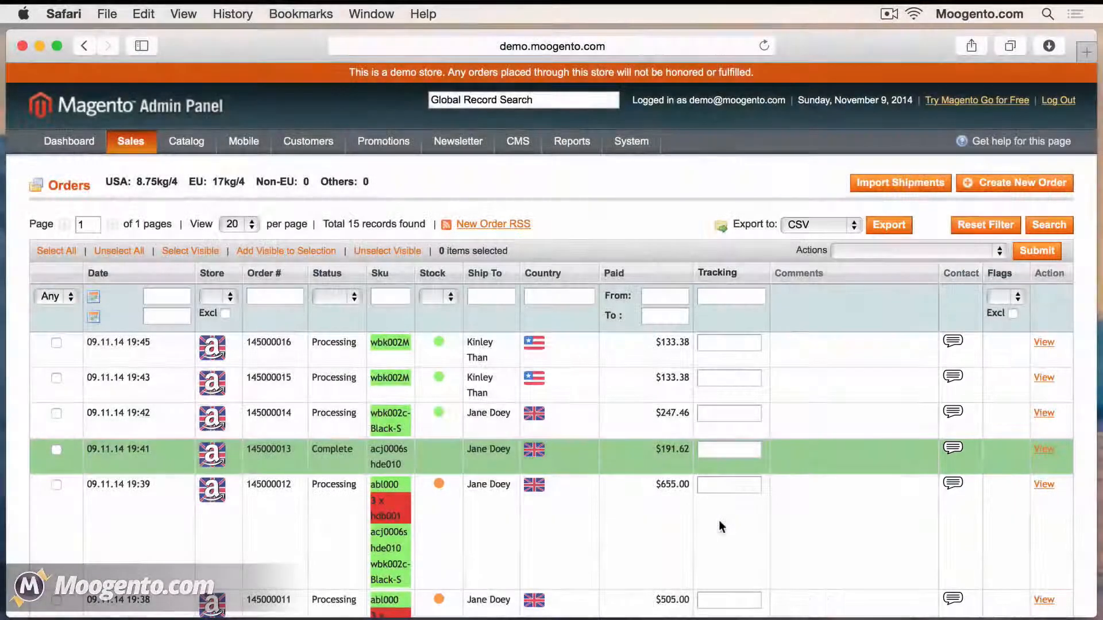
Scroll through the orders grid to review its 15 order records
scroll(718, 520, down, 4)
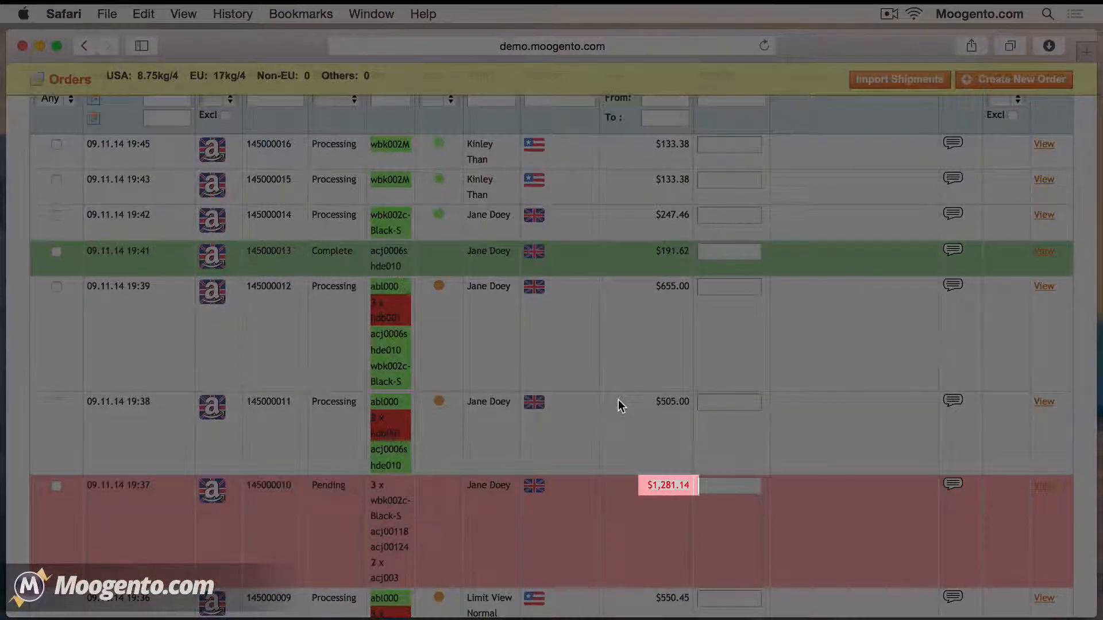
scroll(619, 400, up, 1)
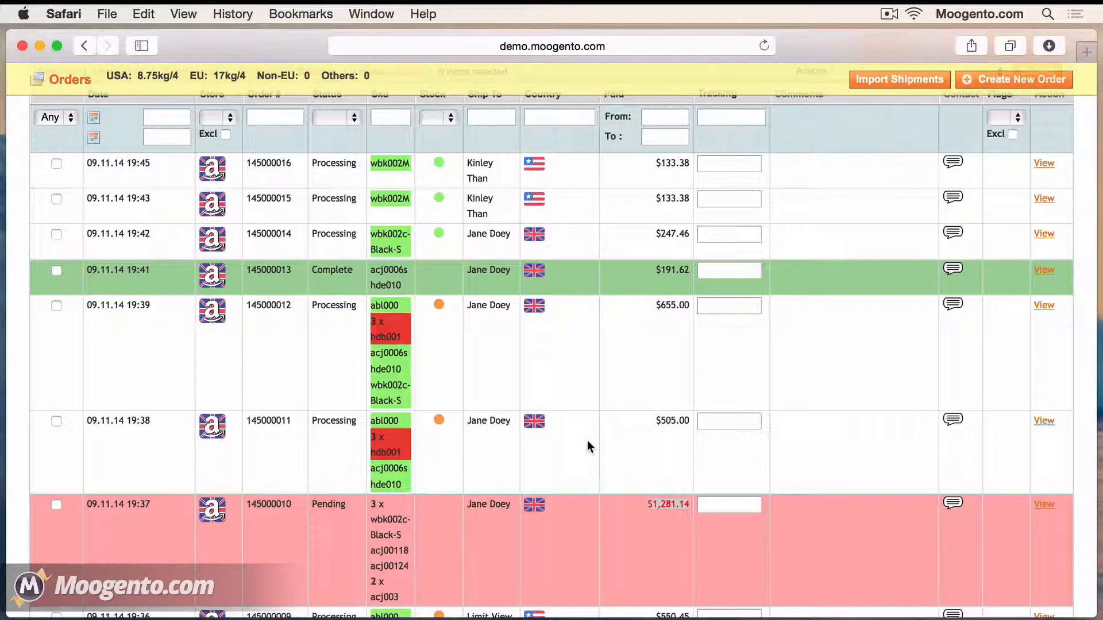
scroll(587, 440, up, 4)
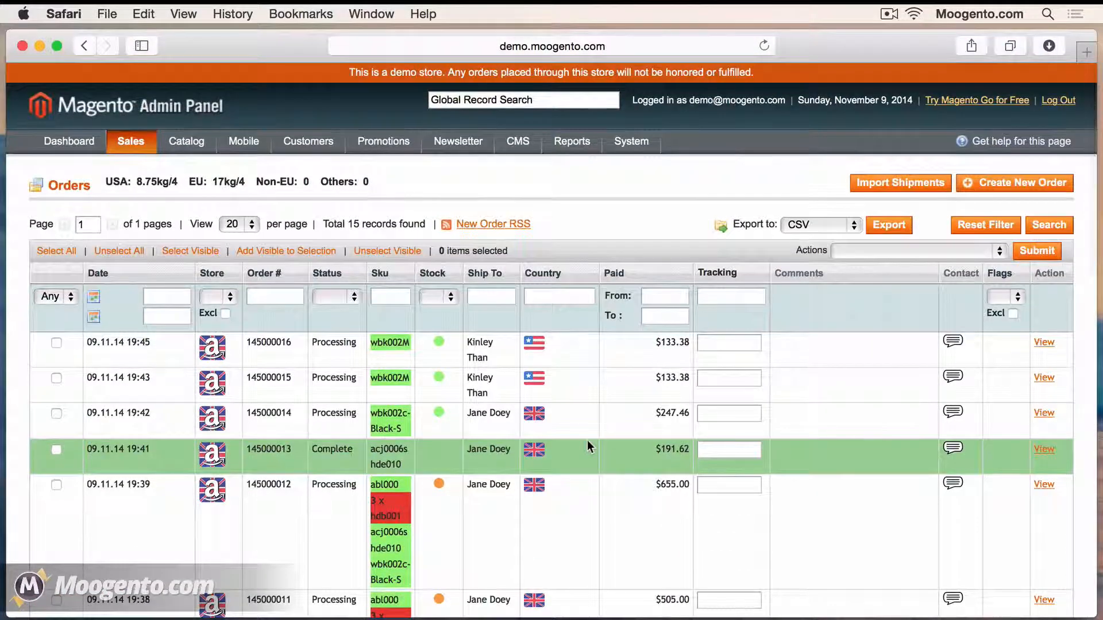
scroll(587, 440, down, 2)
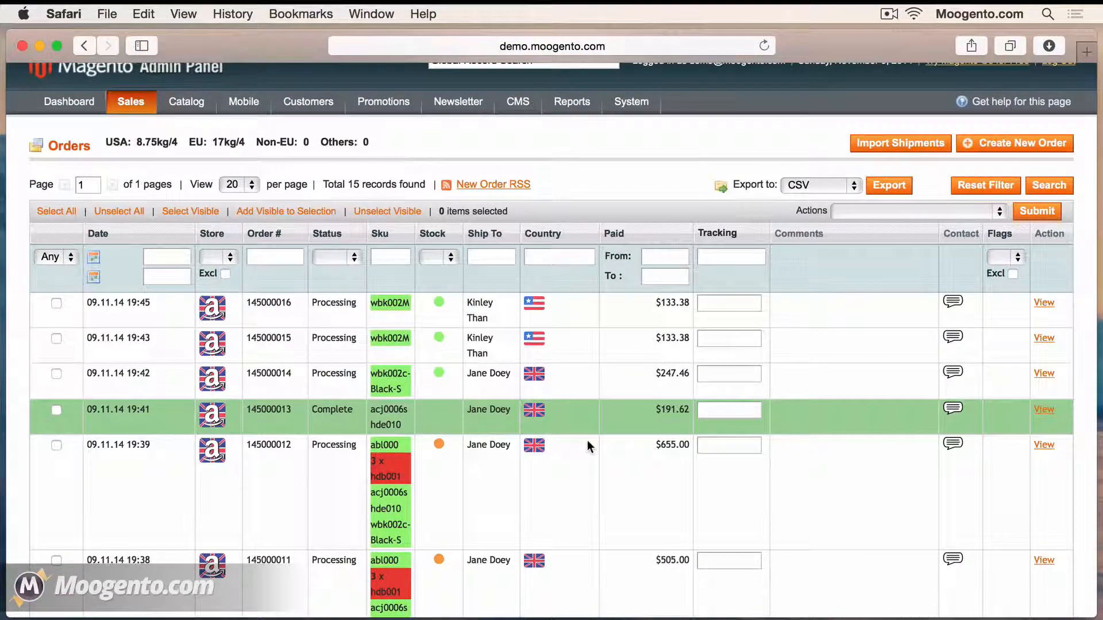
scroll(587, 440, up, 2)
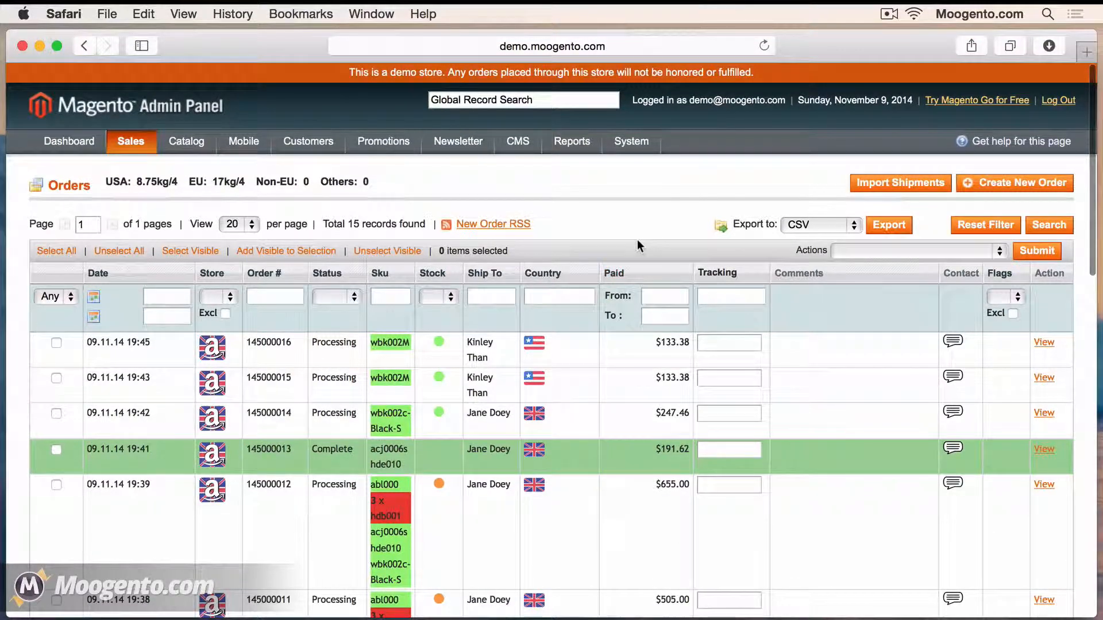
Set 'Use shipEasy grid styling?' to Yes in the shipEasy configuration and reload the Orders grid
mouse_move(631, 141)
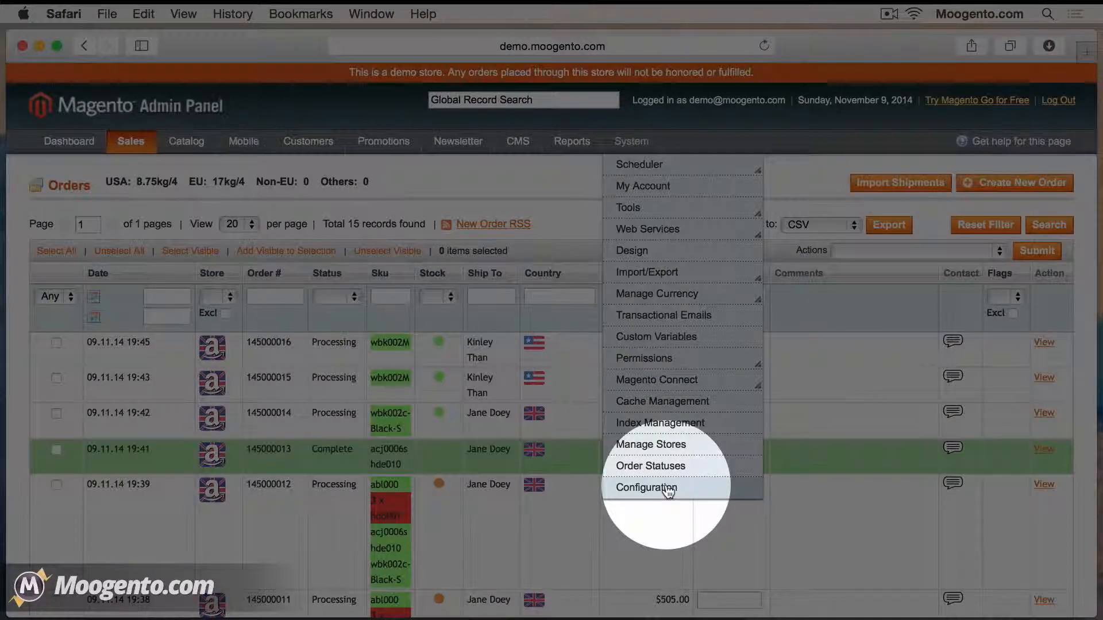
super+click(668, 489)
scroll(187, 616, down, 5)
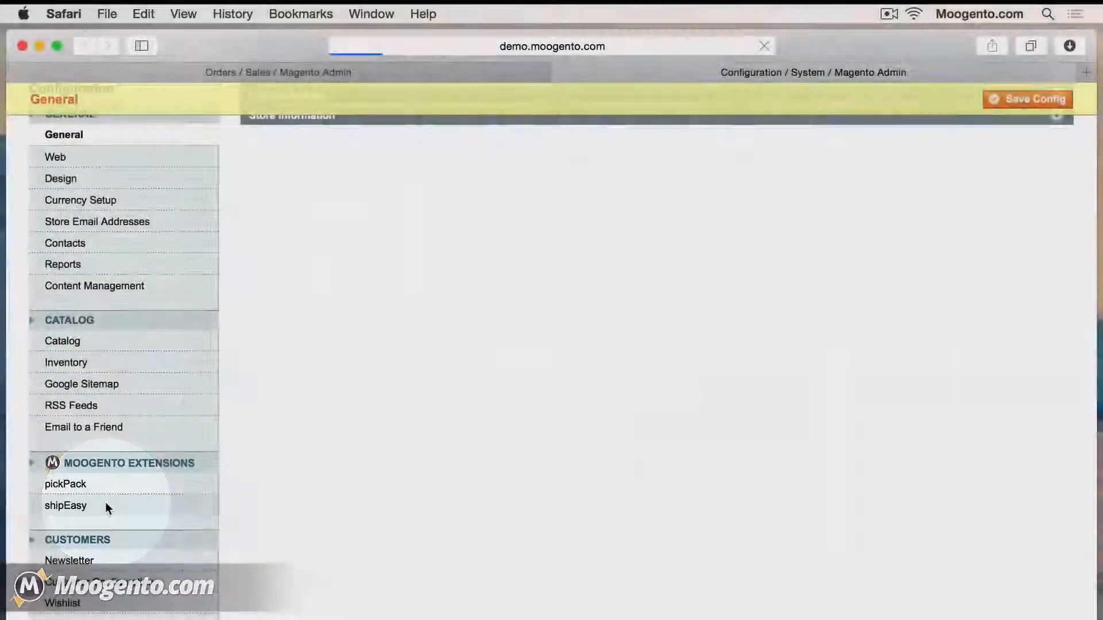
click(106, 507)
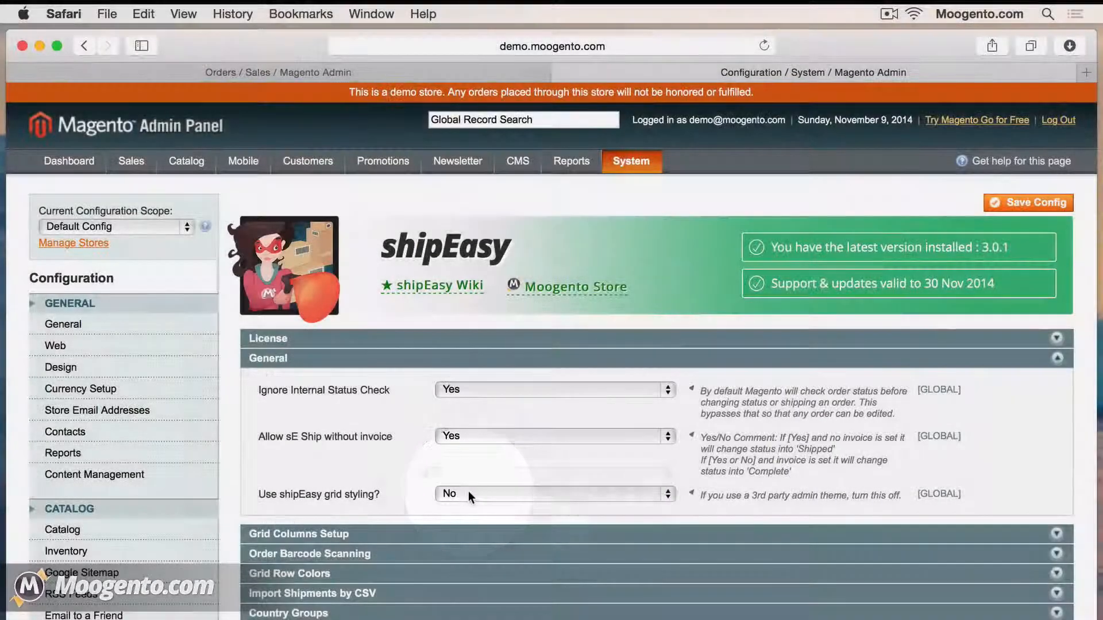
click(467, 492)
click(476, 481)
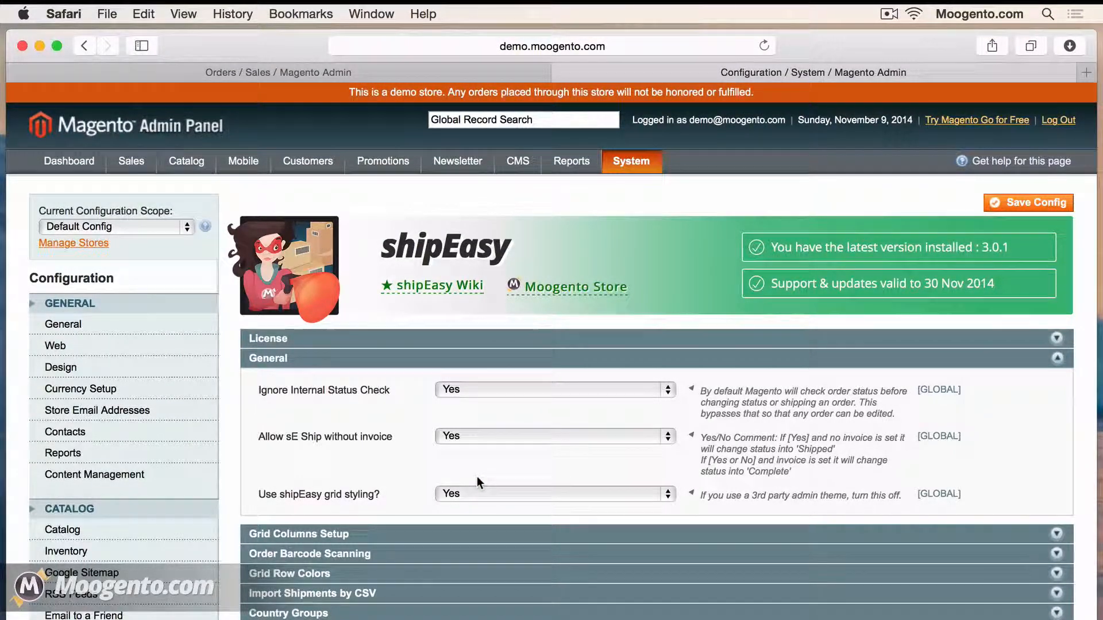
click(425, 73)
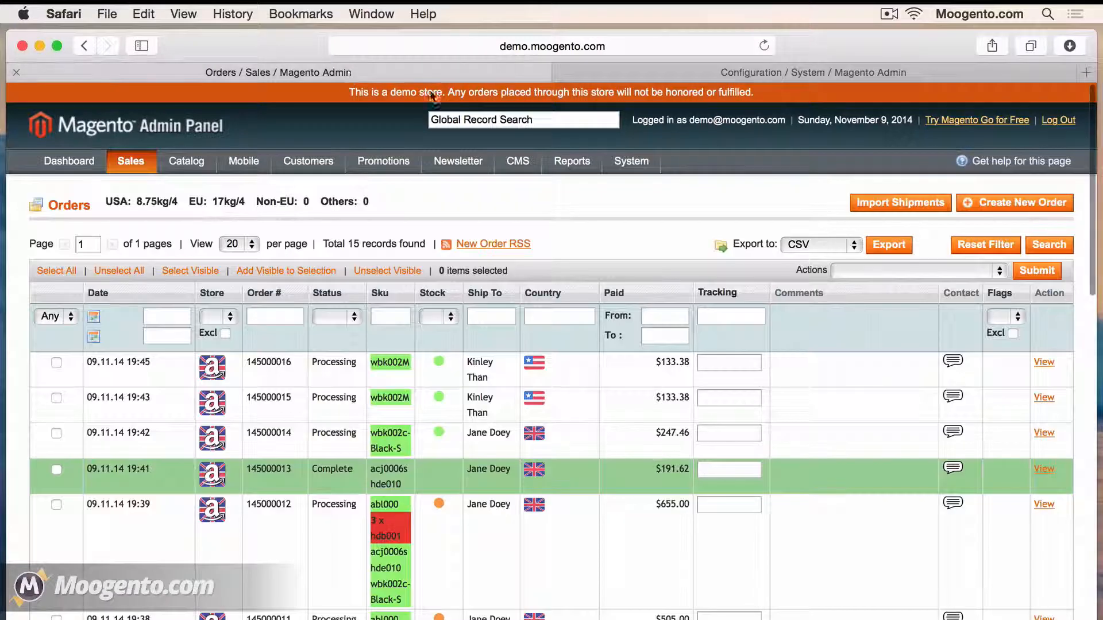
key(super+r)
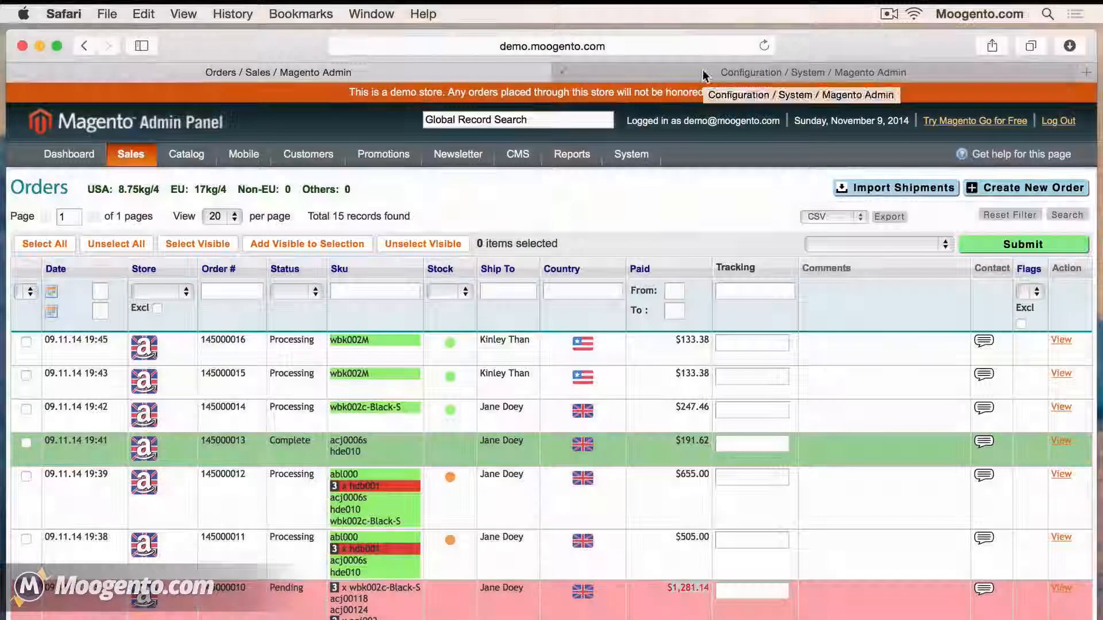
In Grid Columns Setup, set the Currency and # SKU columns to Show: Yes
click(705, 73)
click(391, 422)
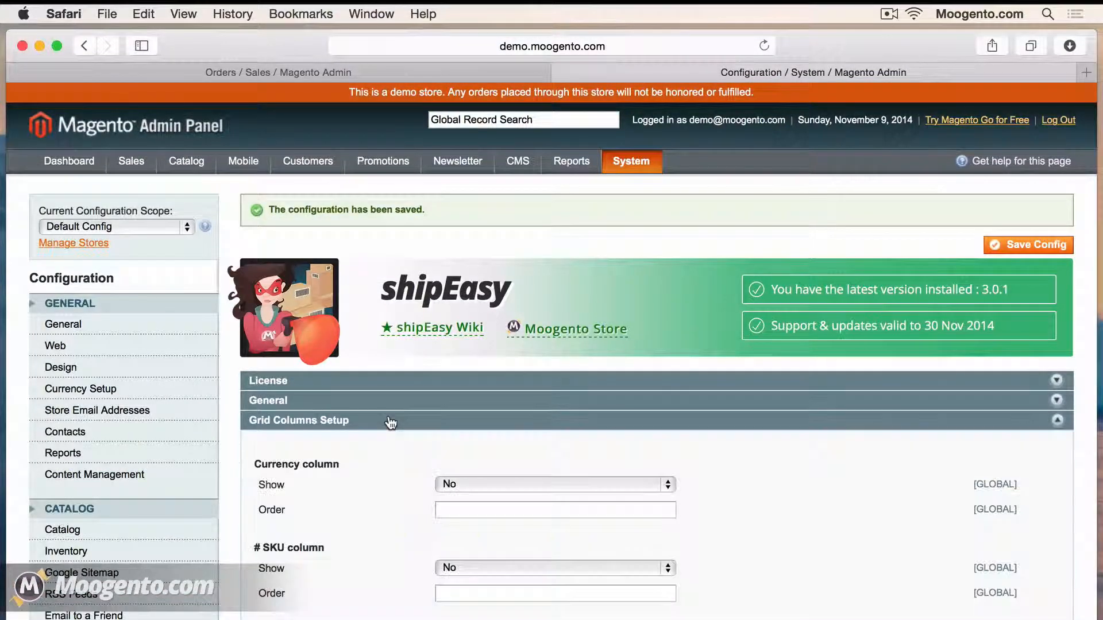
scroll(390, 535, down, 3)
click(463, 416)
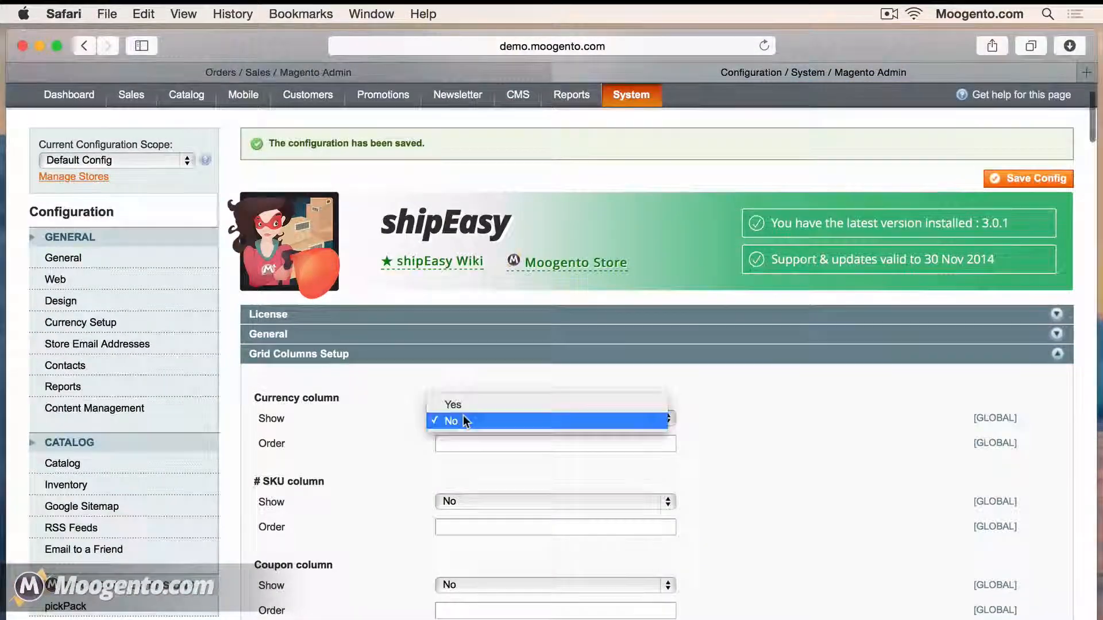
click(463, 406)
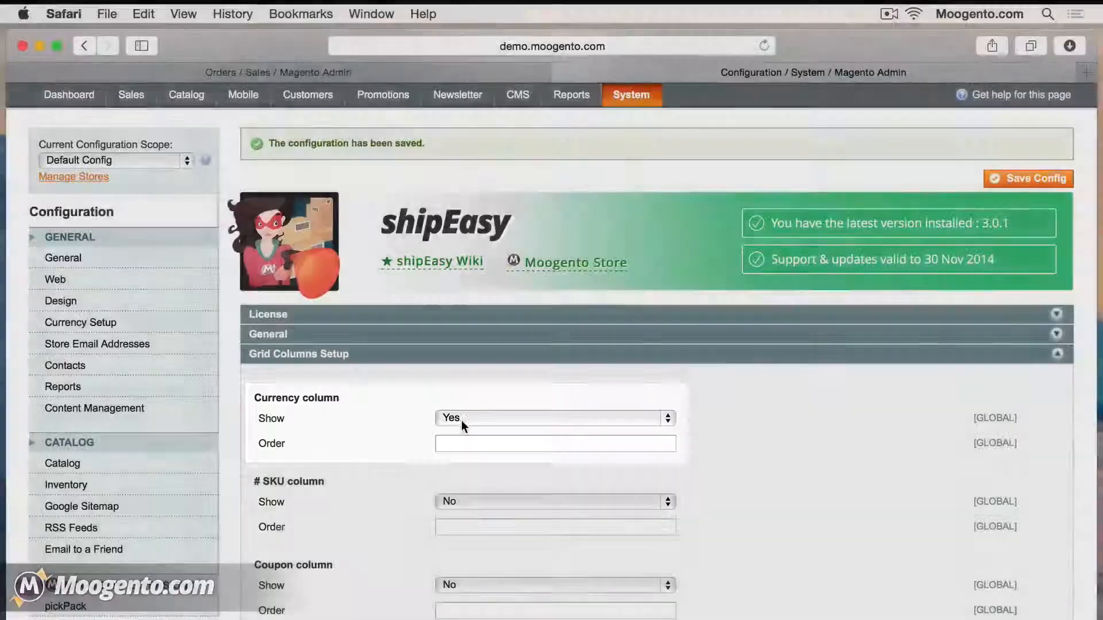
scroll(460, 420, down, 5)
click(462, 316)
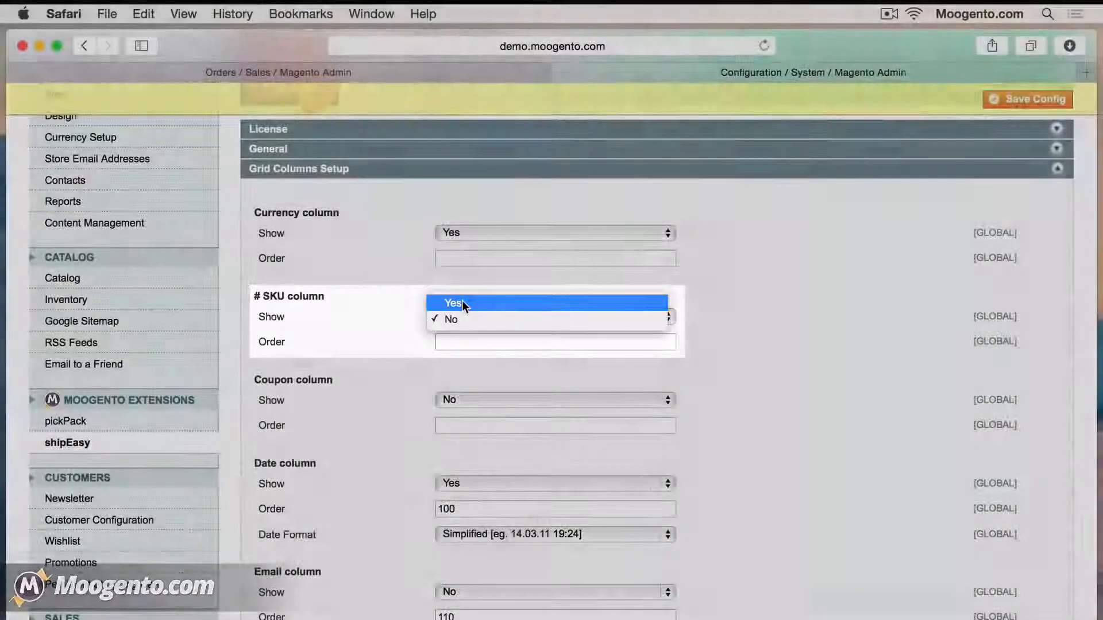
click(462, 303)
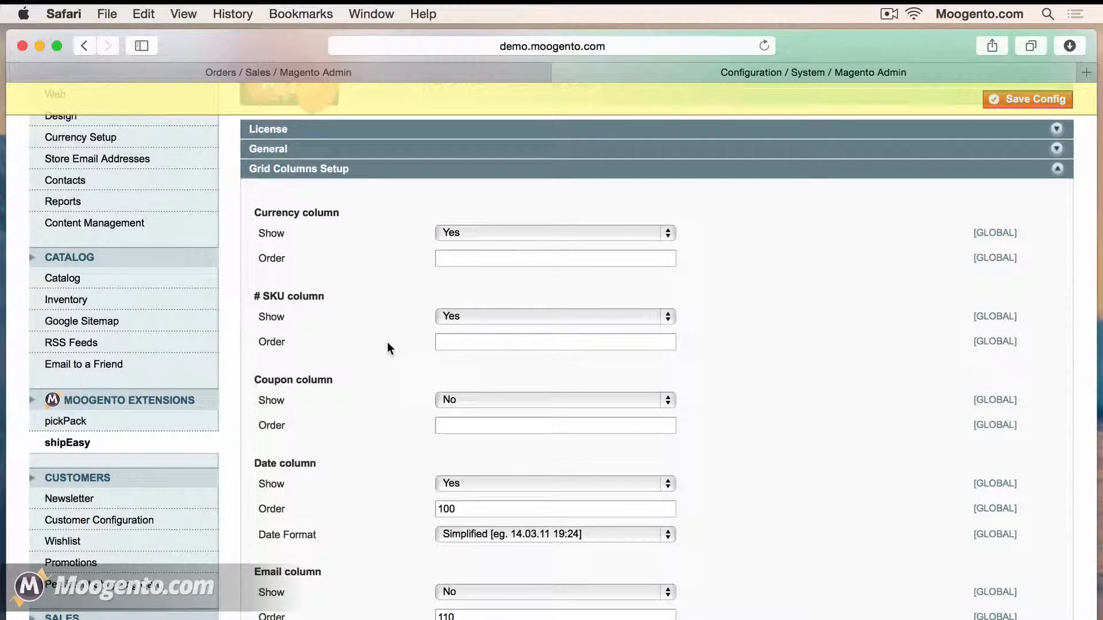
scroll(388, 348, down, 3)
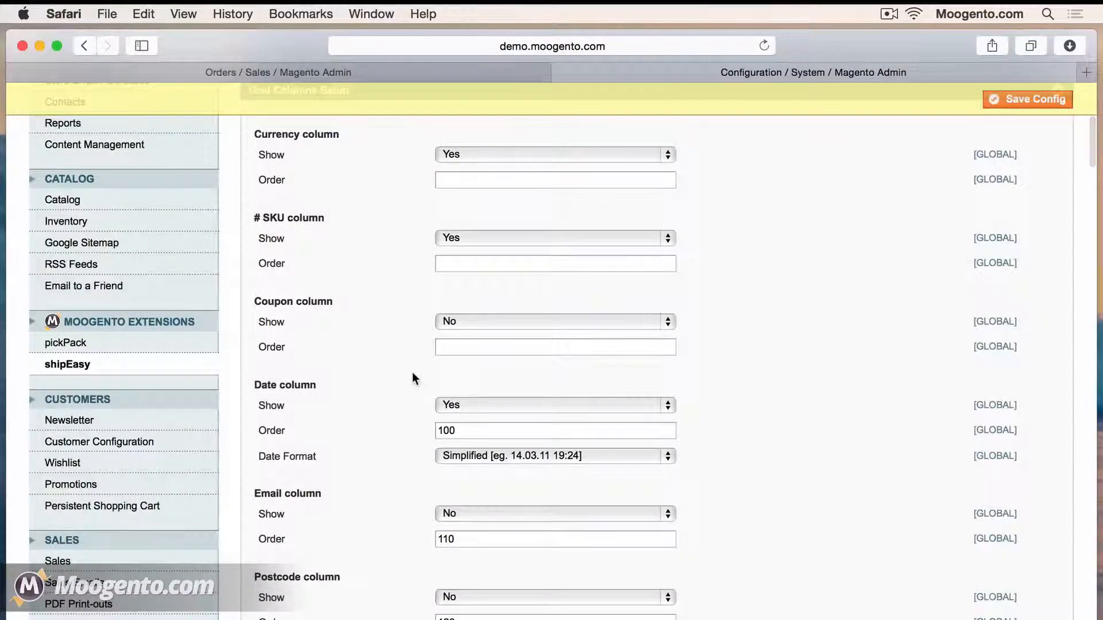
scroll(402, 368, down, 10)
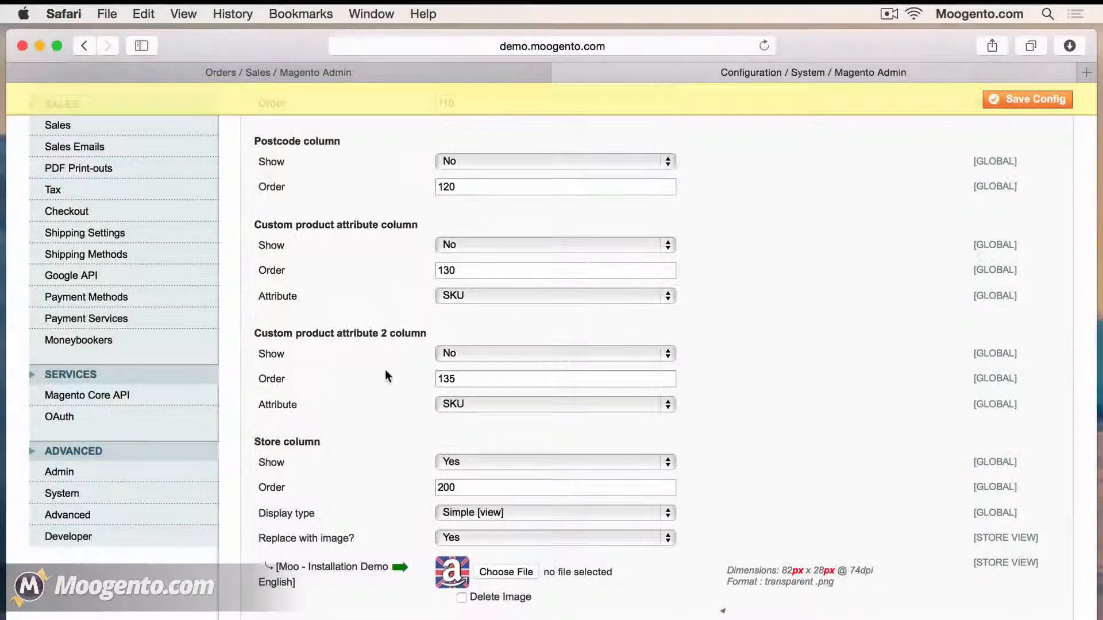
scroll(344, 396, down, 10)
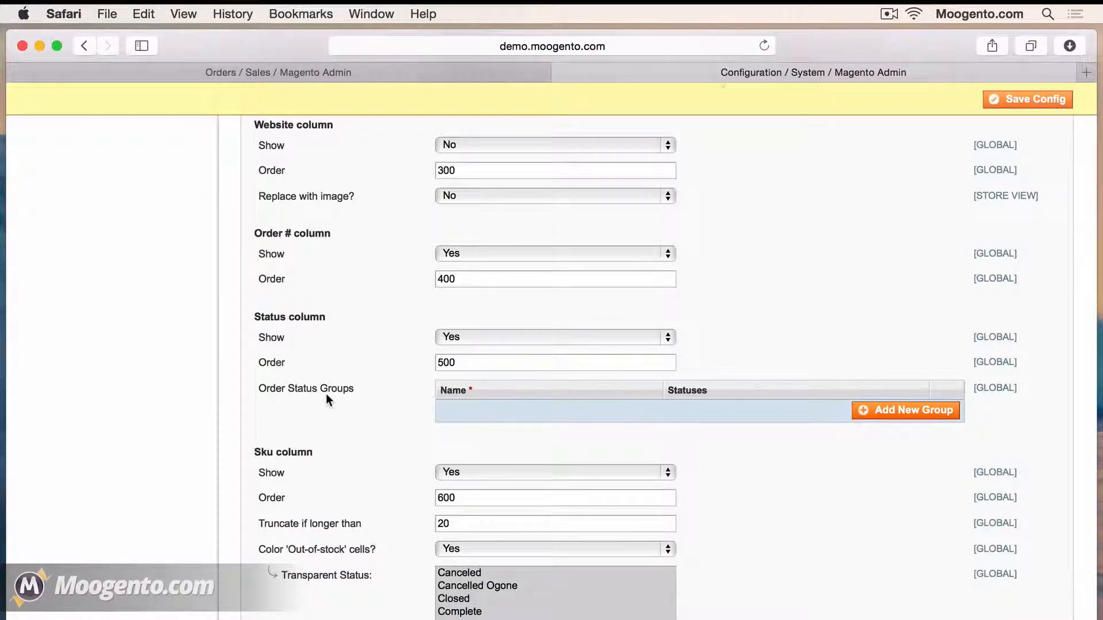
Add an order status group containing the Complete and Shipped statuses
click(888, 411)
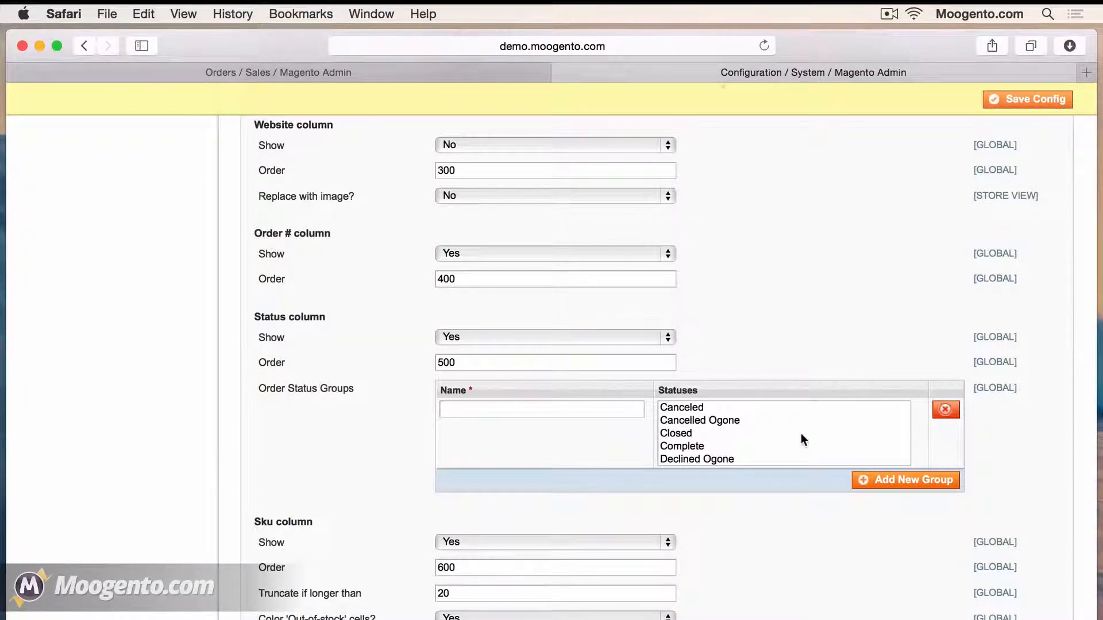
click(690, 444)
scroll(690, 443, down, 1)
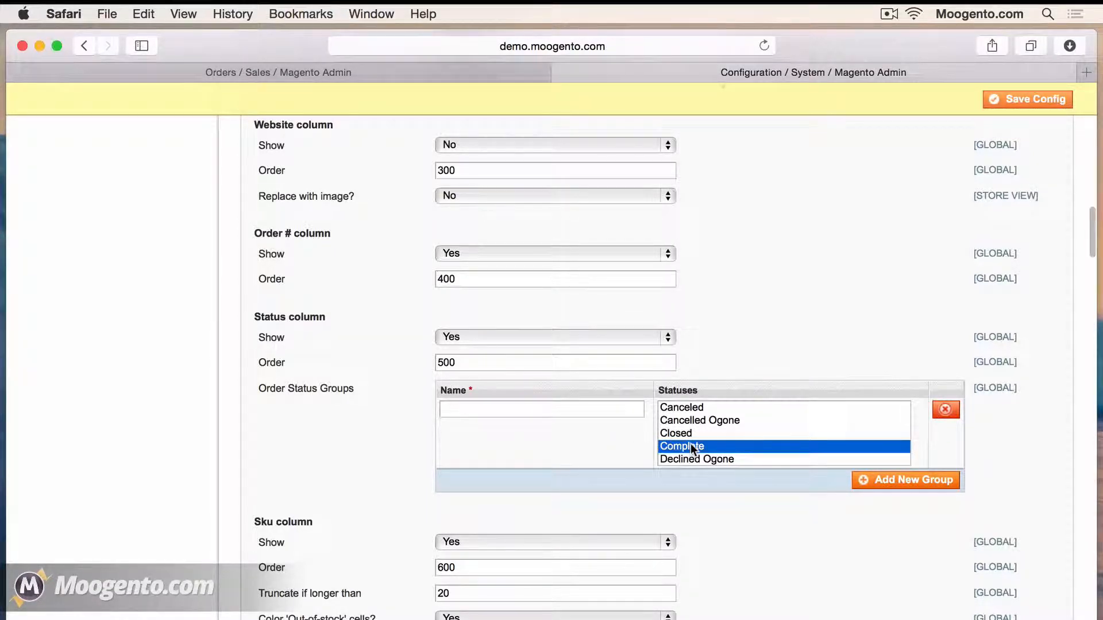
scroll(690, 444, down, 5)
super+click(690, 444)
scroll(692, 447, down, 2)
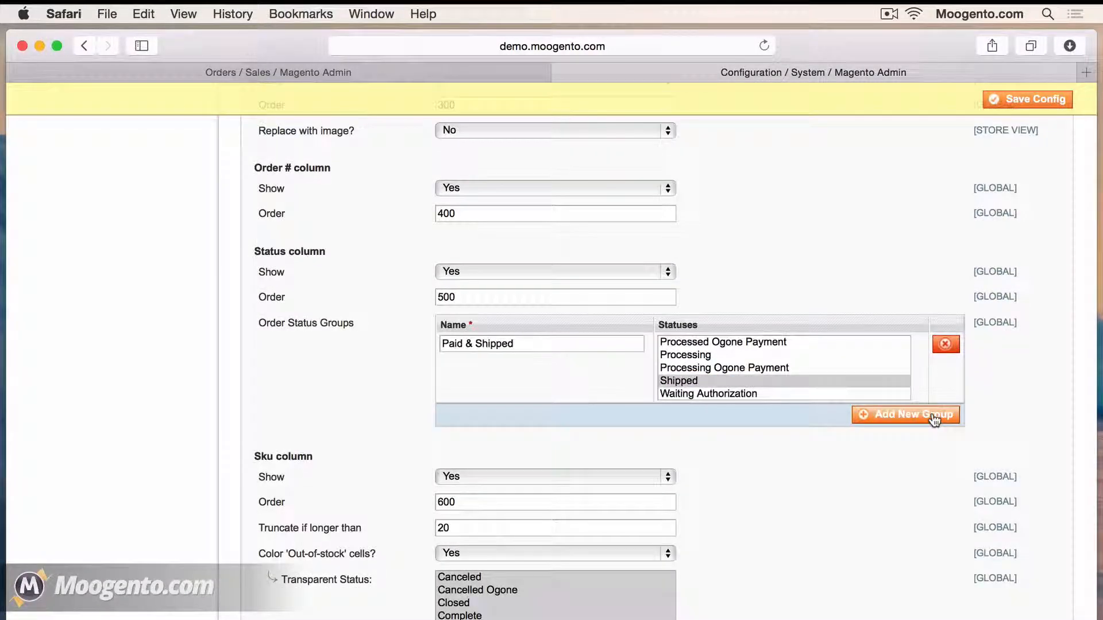
Add a 'Current' status group with Pending, Pending Payment and Pending Ogone, then save the configuration
click(933, 416)
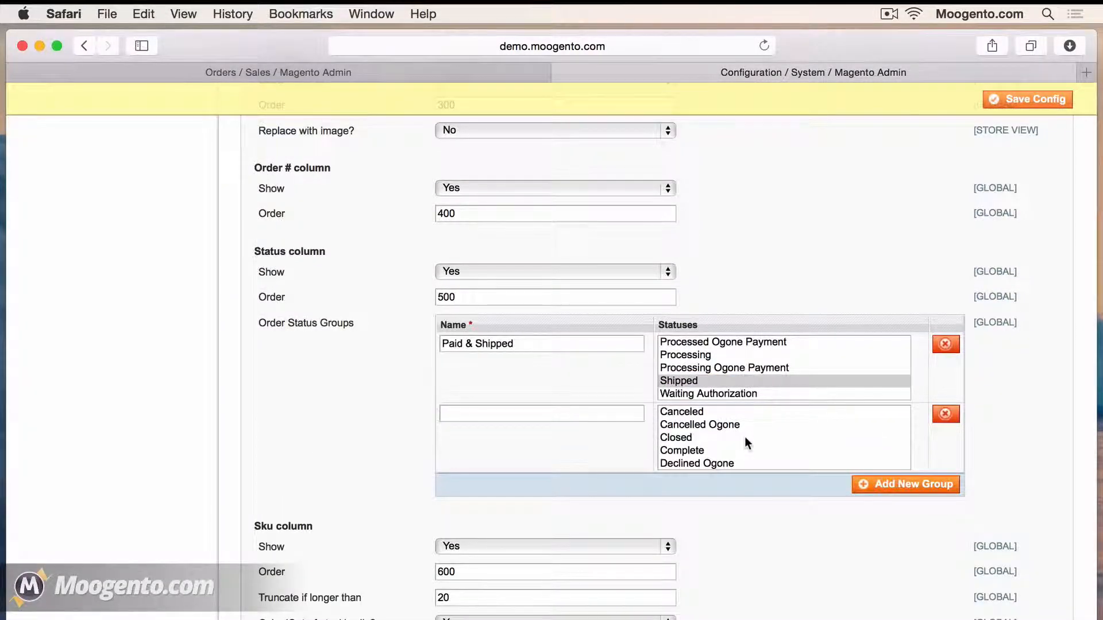
scroll(713, 447, down, 5)
click(712, 447)
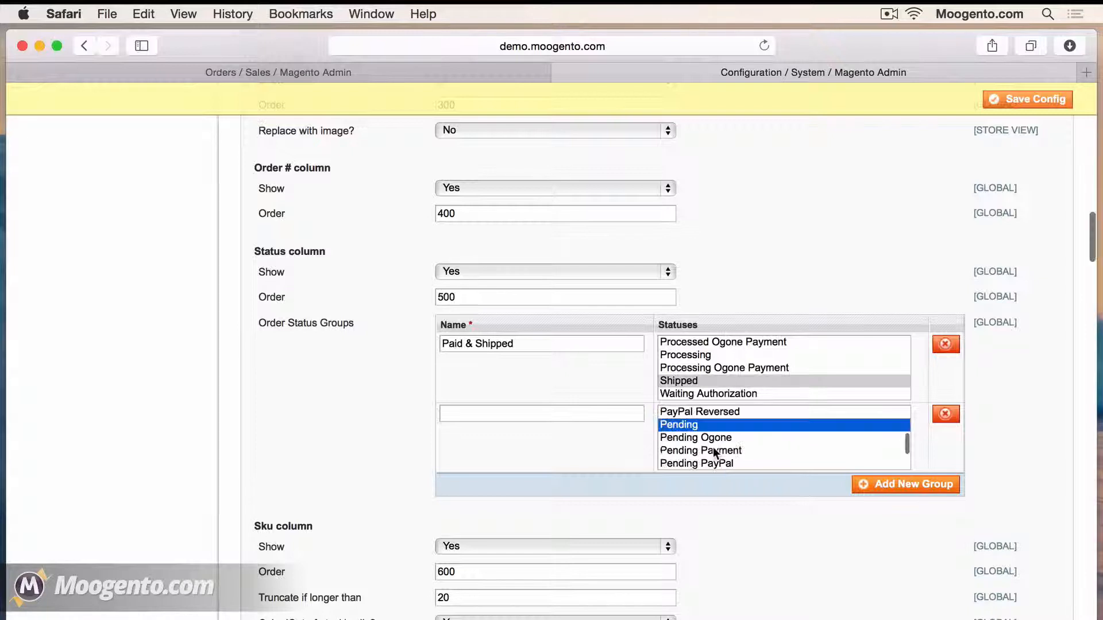
super+click(712, 447)
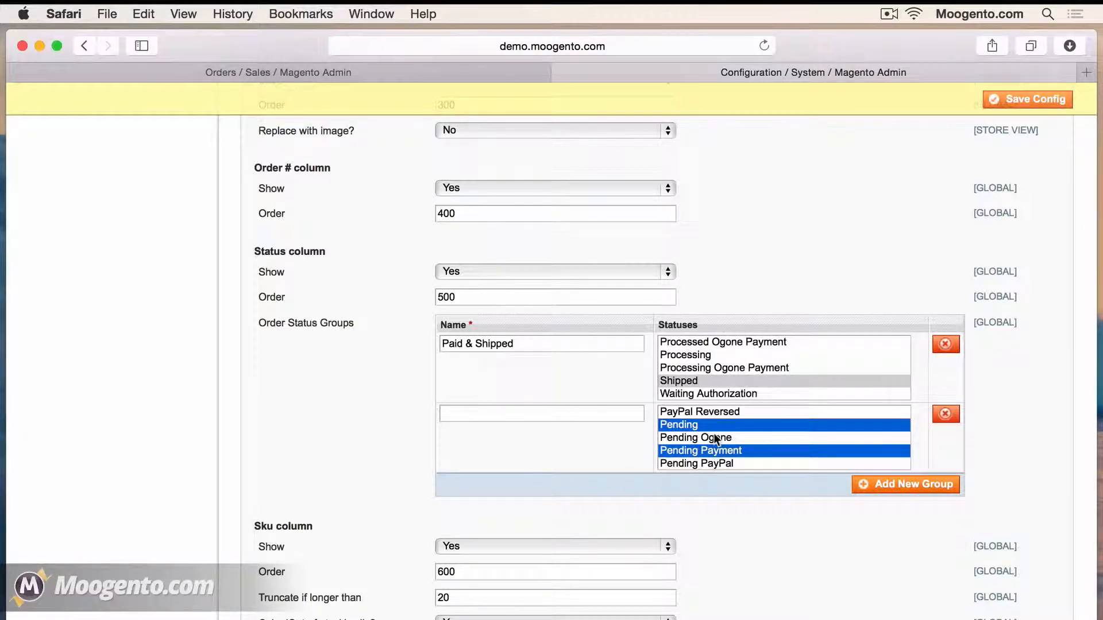
super+click(713, 433)
click(542, 413)
text(Current)
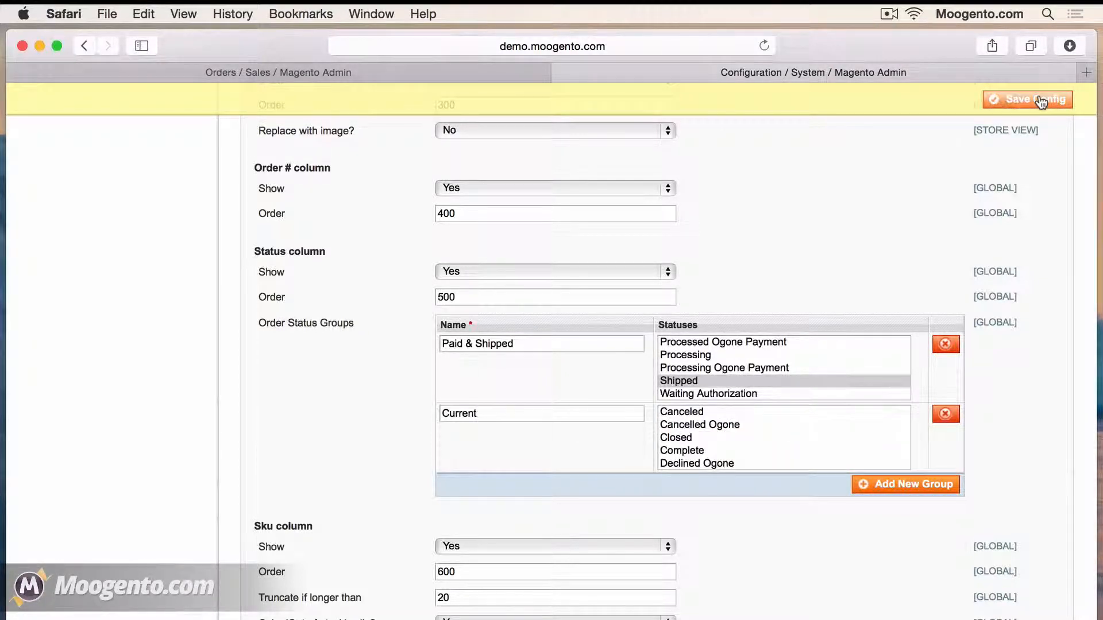
click(1040, 102)
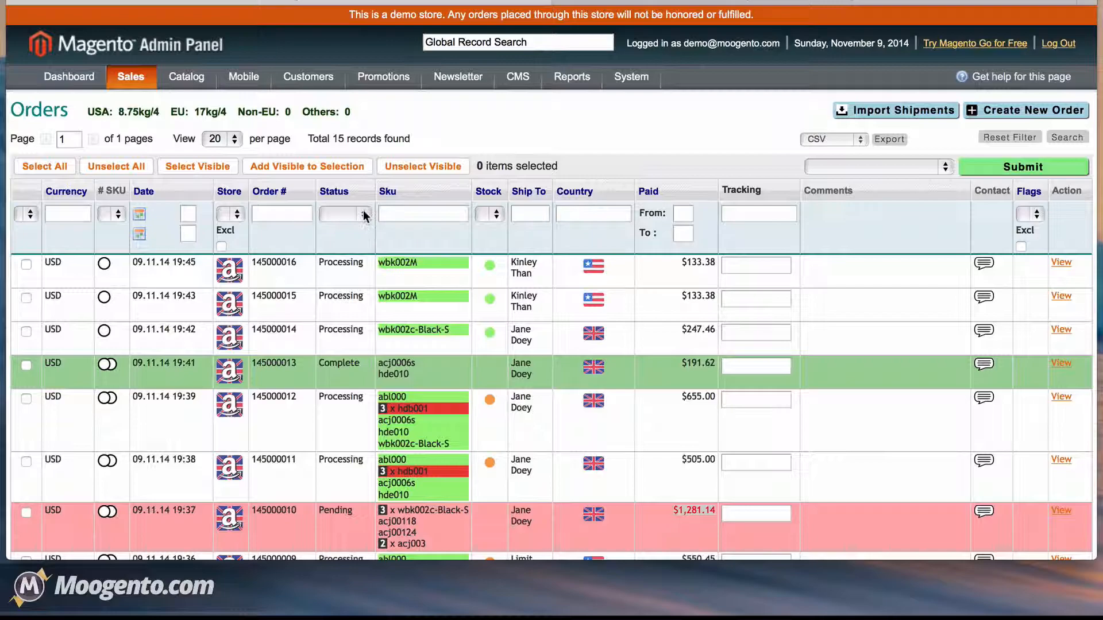
Filter the orders grid by the Current status group
click(365, 216)
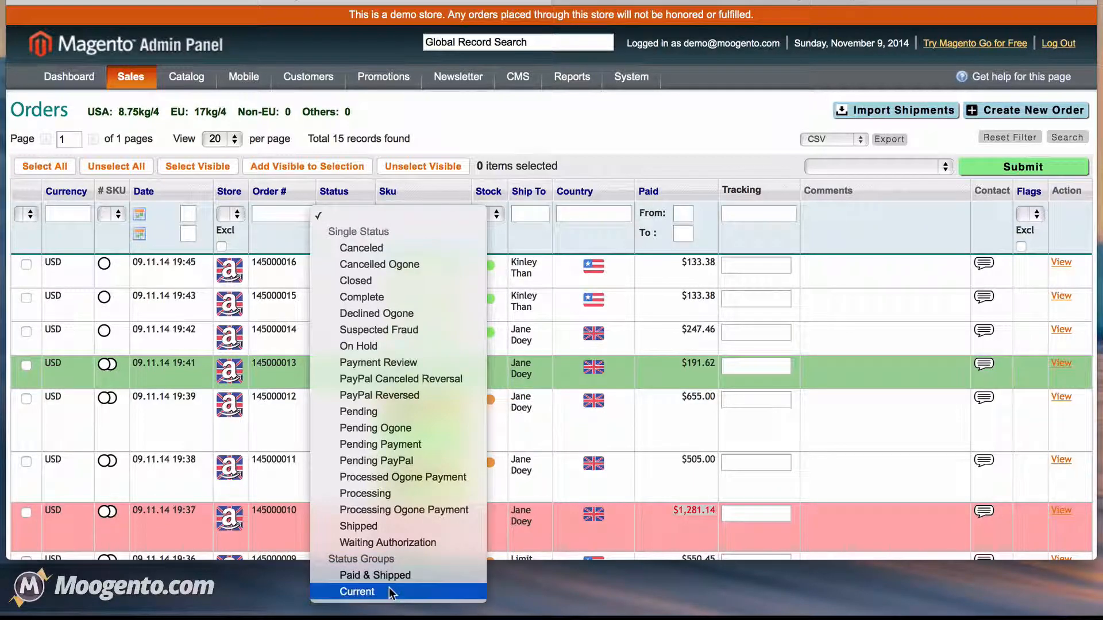
click(391, 593)
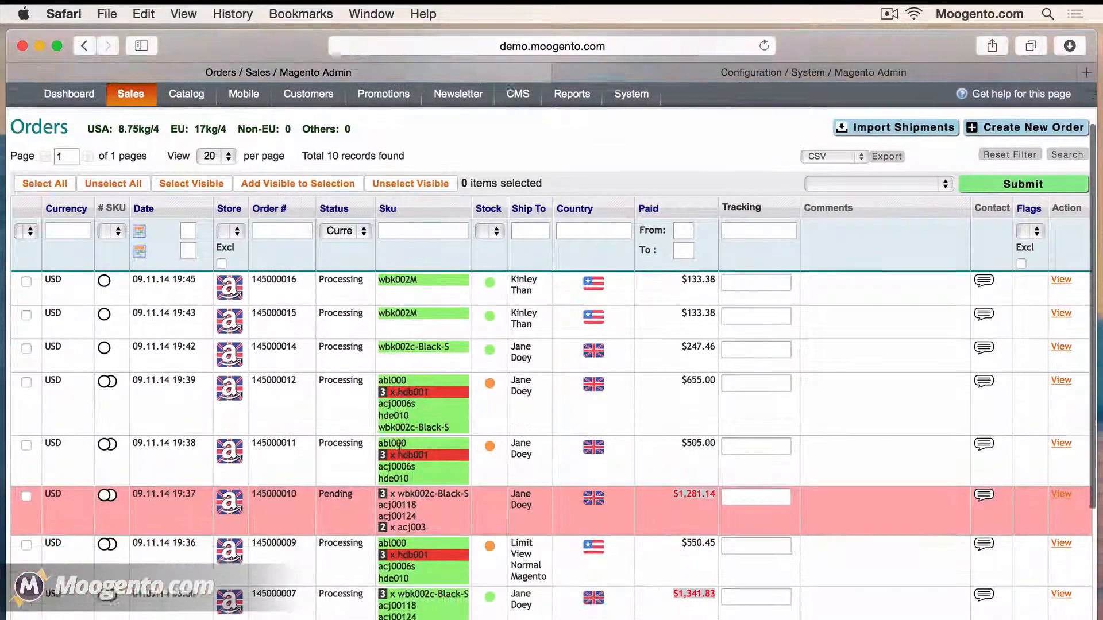
scroll(399, 446, down, 3)
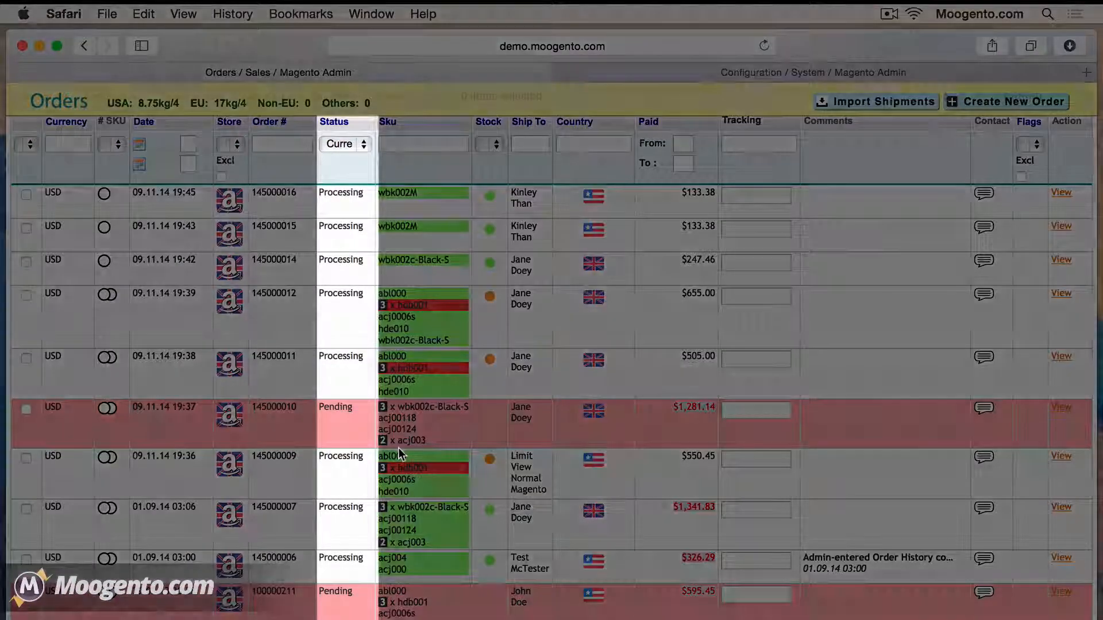
scroll(398, 447, up, 3)
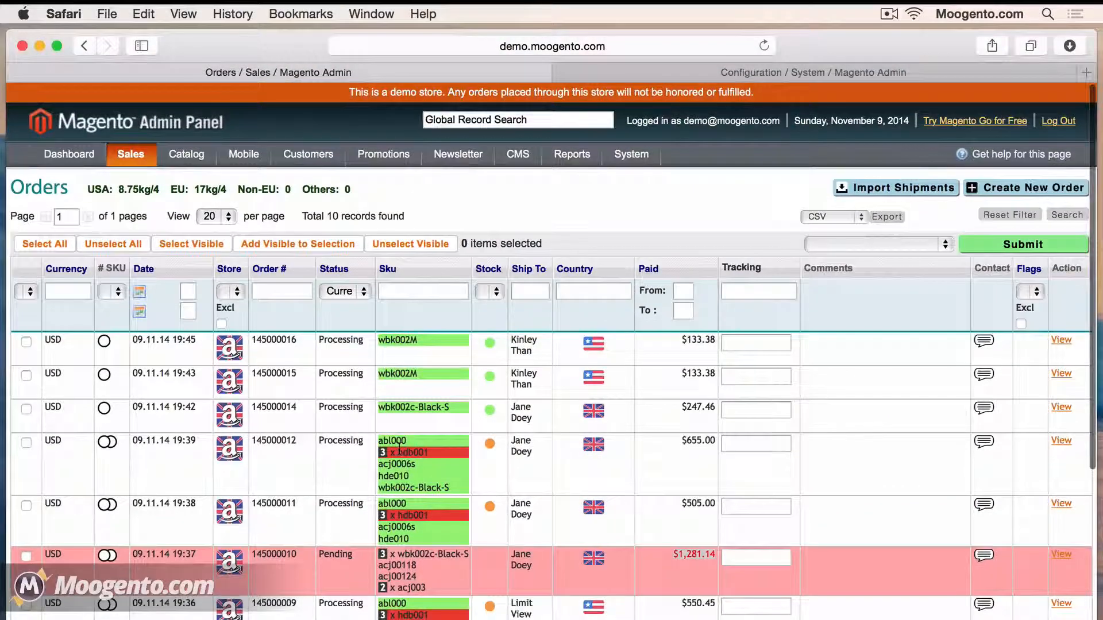
Filter the orders grid by the Paid & Shipped status group
click(365, 294)
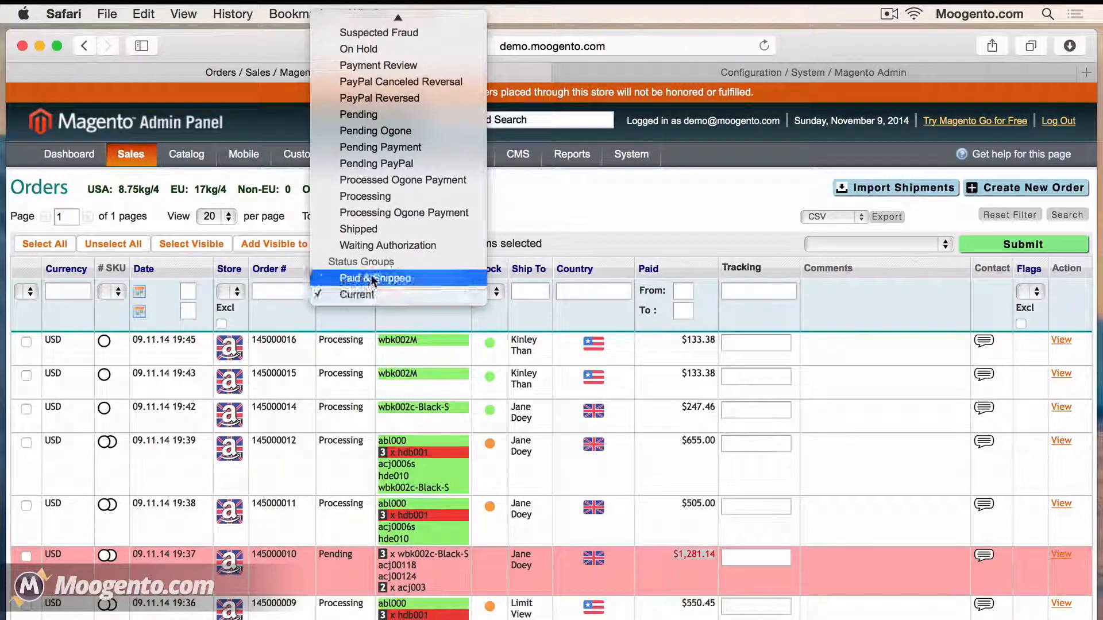
click(373, 280)
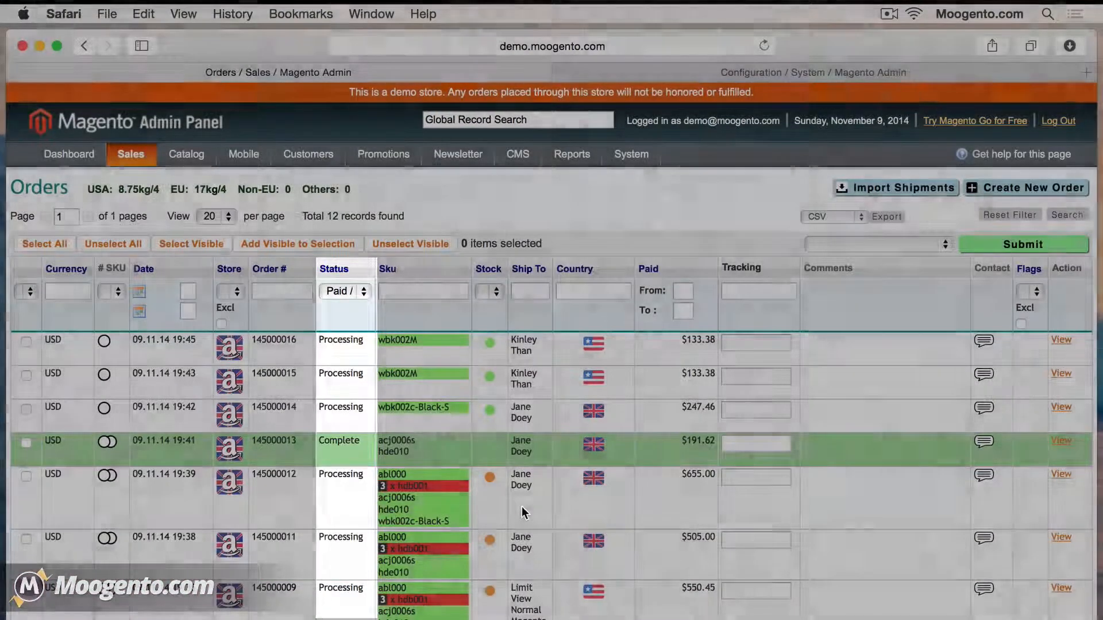
scroll(521, 506, down, 3)
scroll(522, 509, down, 2)
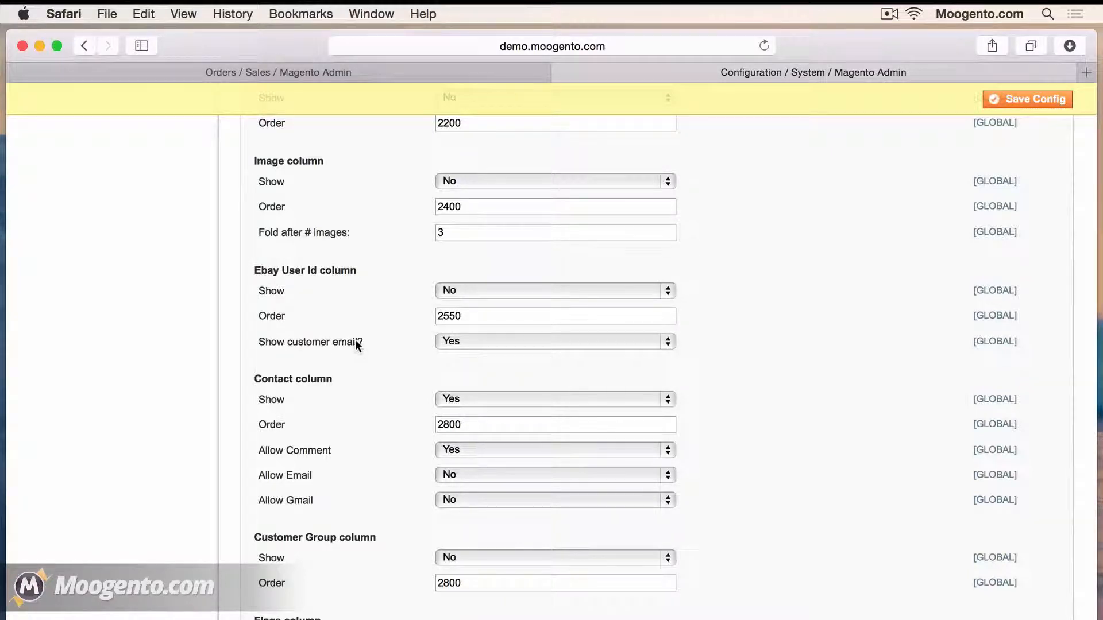
Set the Image and Printed? columns to Show: Yes and expand the Order Barcode Scanning settings
click(451, 183)
click(451, 168)
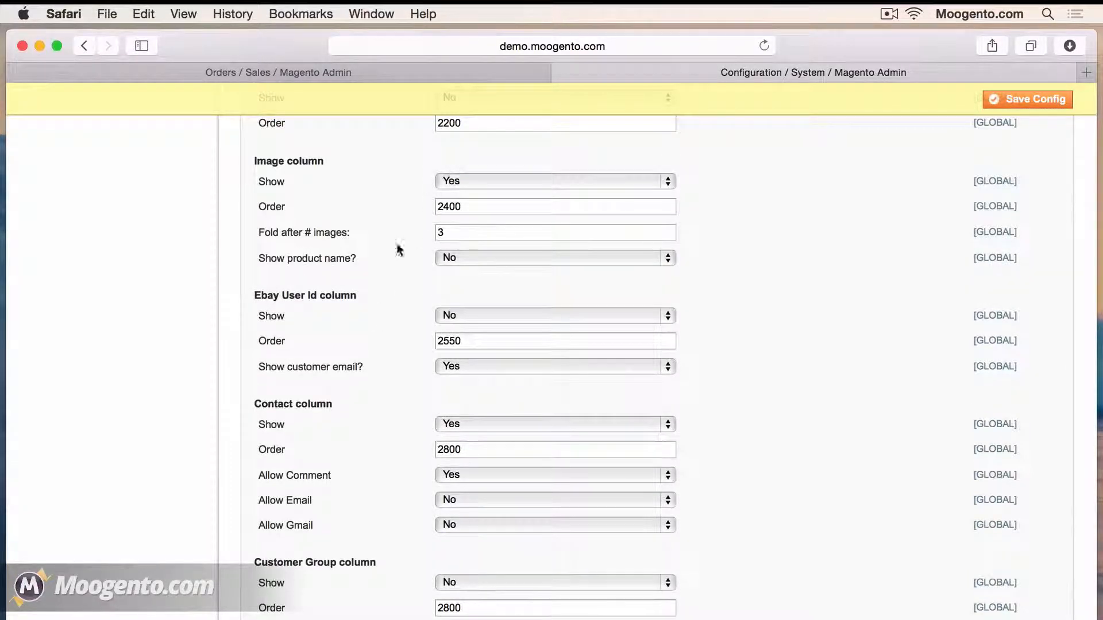
scroll(471, 259, down, 20)
click(468, 285)
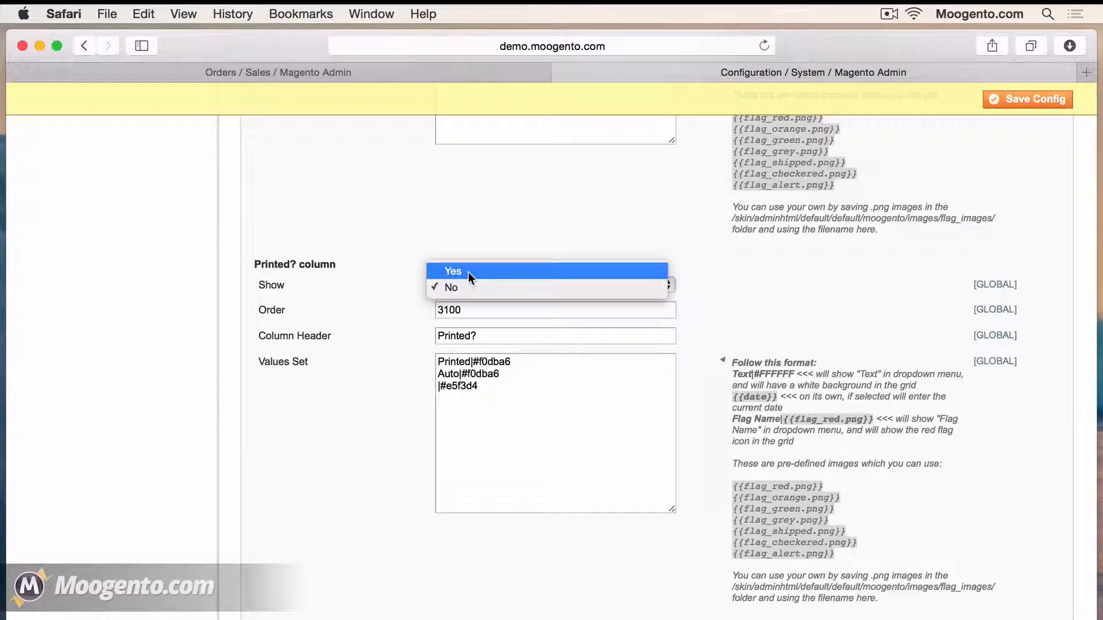
click(468, 274)
scroll(470, 279, down, 5)
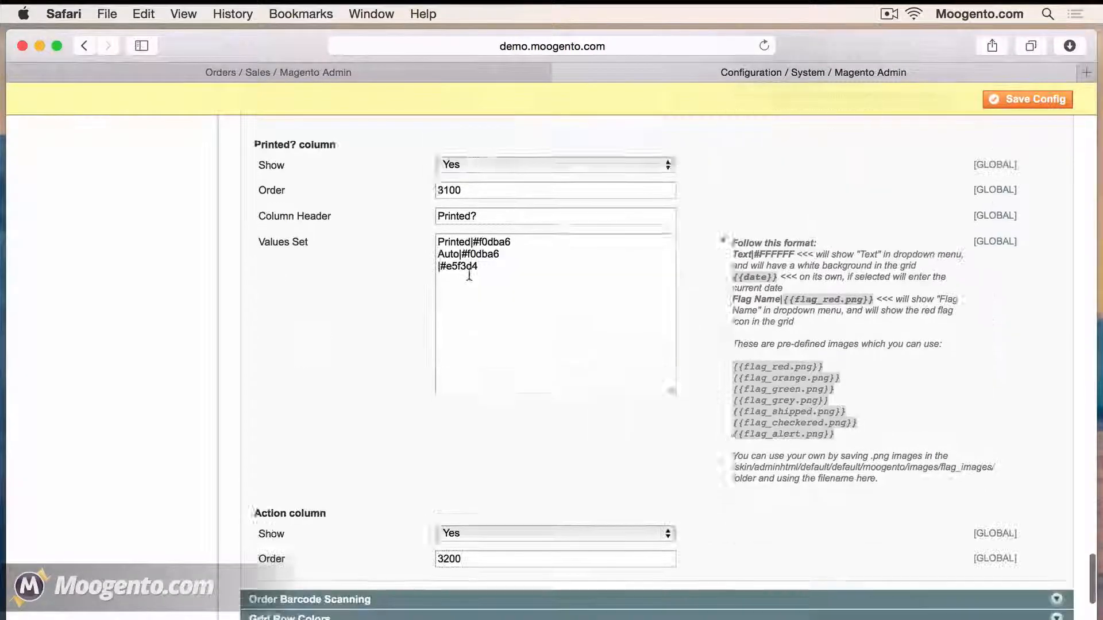
scroll(468, 273, down, 3)
click(389, 319)
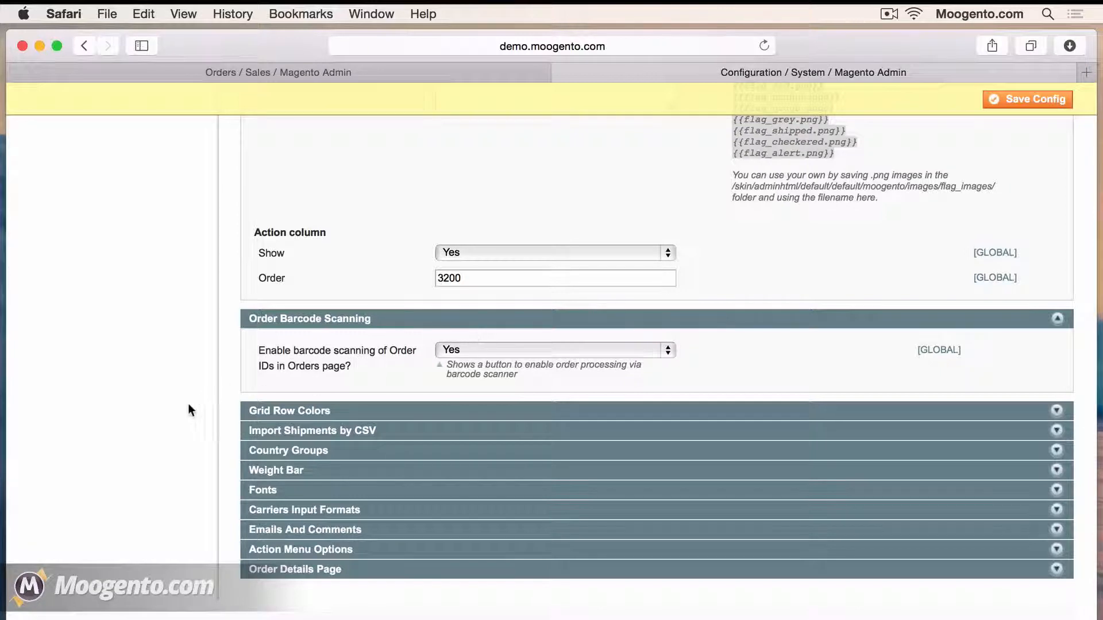
Expand and review the Import Shipments by CSV and Emails And Comments settings, then return to the orders grid
scroll(350, 402, down, 2)
click(350, 323)
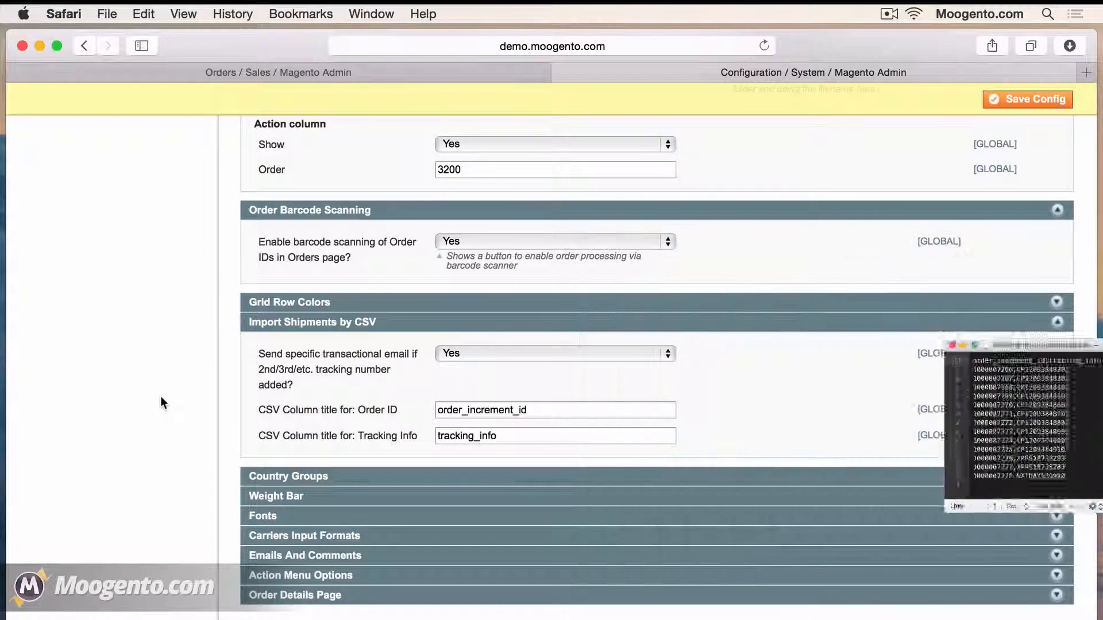
scroll(160, 395, down, 5)
click(300, 394)
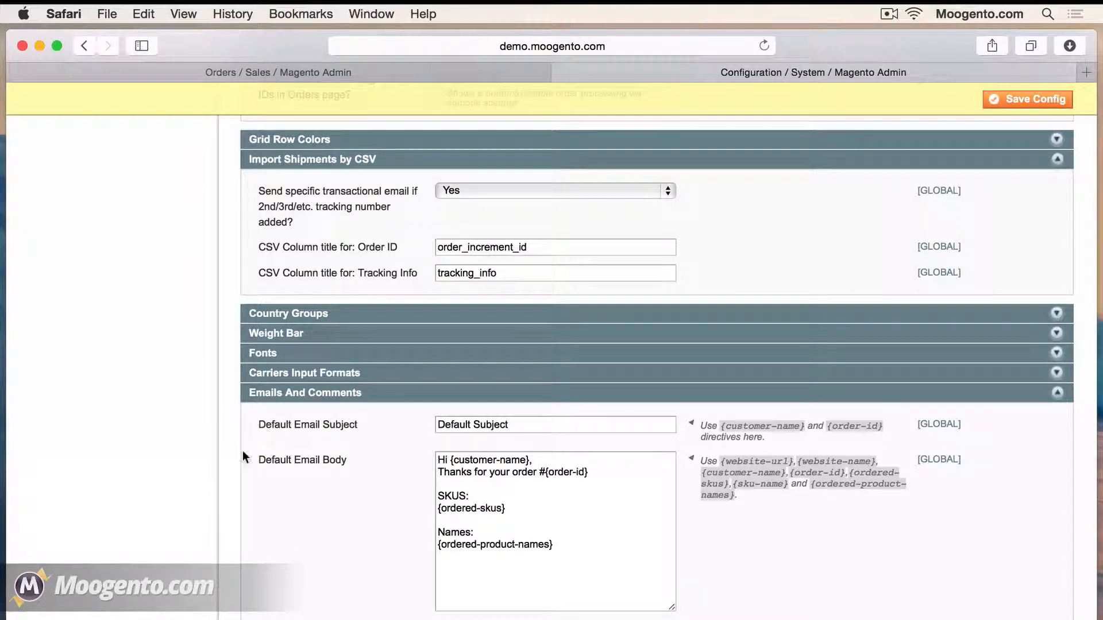
scroll(242, 457, down, 3)
scroll(242, 451, down, 3)
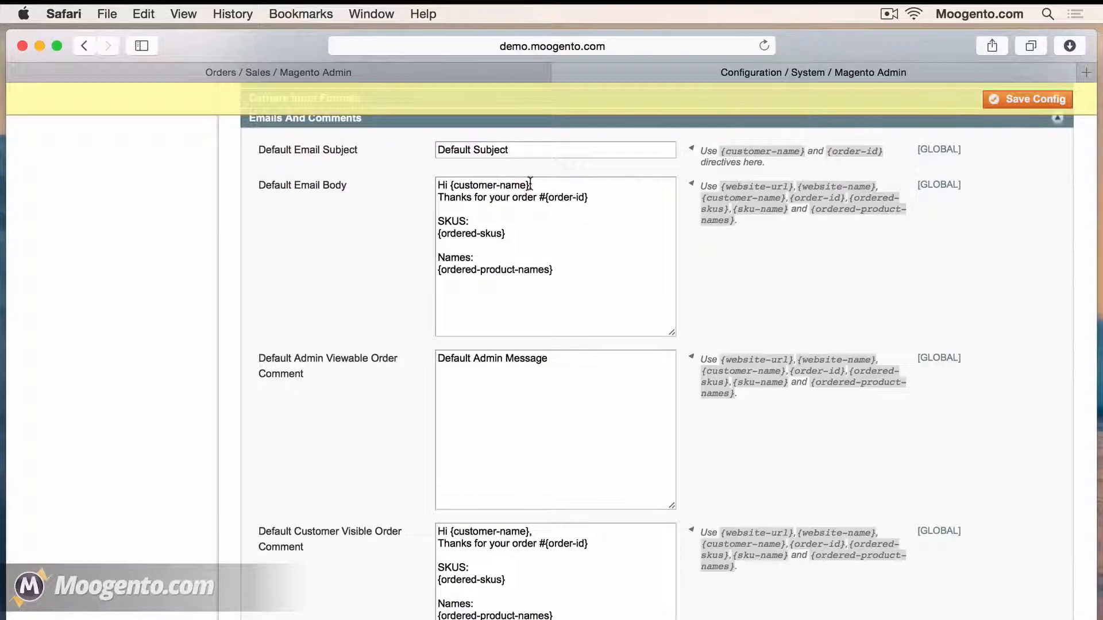
scroll(356, 138, down, 3)
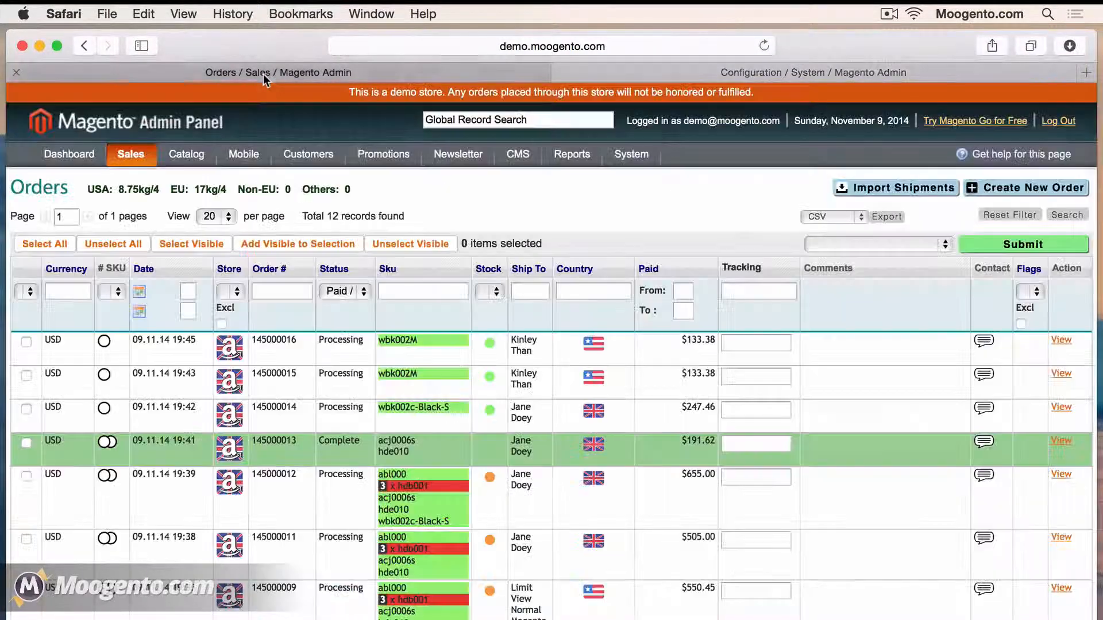
click(263, 74)
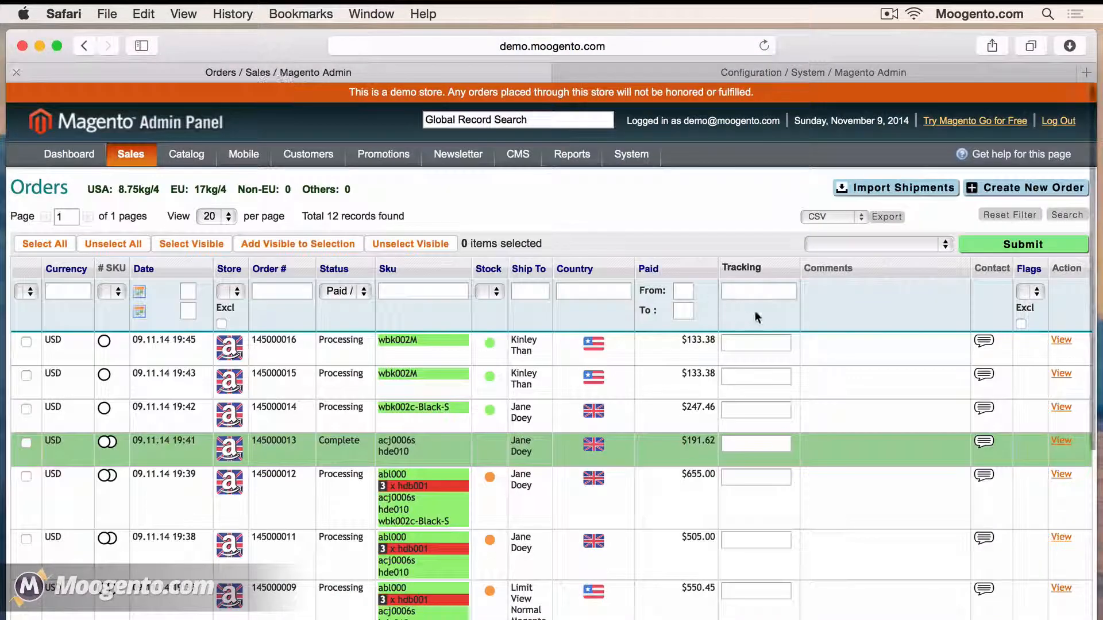
Open the comment and email popup for order 145000016
click(984, 342)
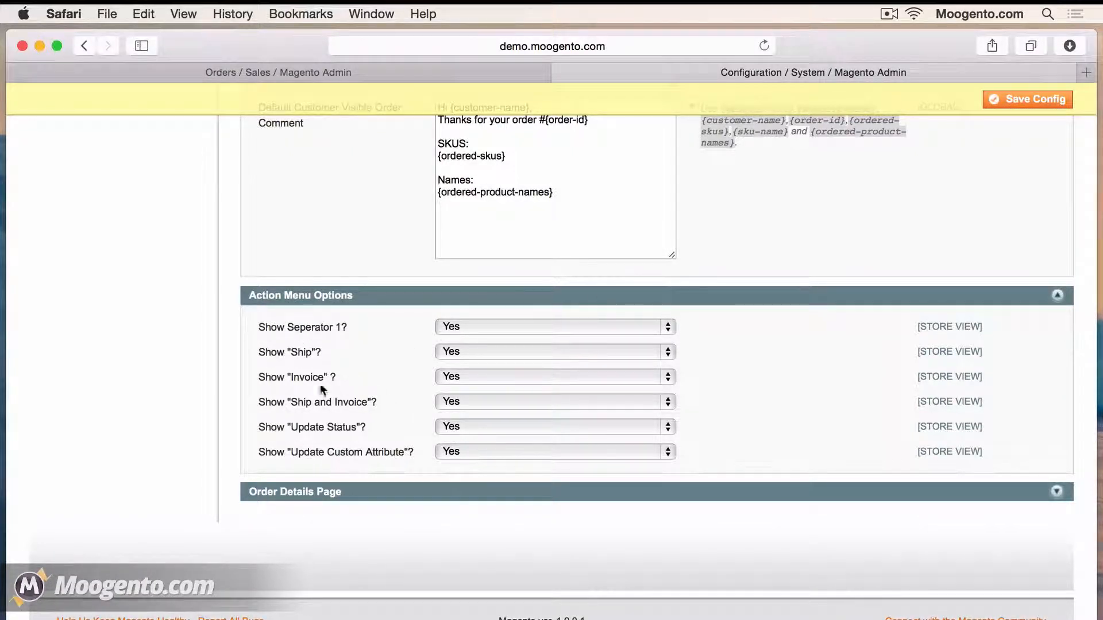
Hide Update Custom Attribute, Invoice and Ship from the order action menu
click(457, 453)
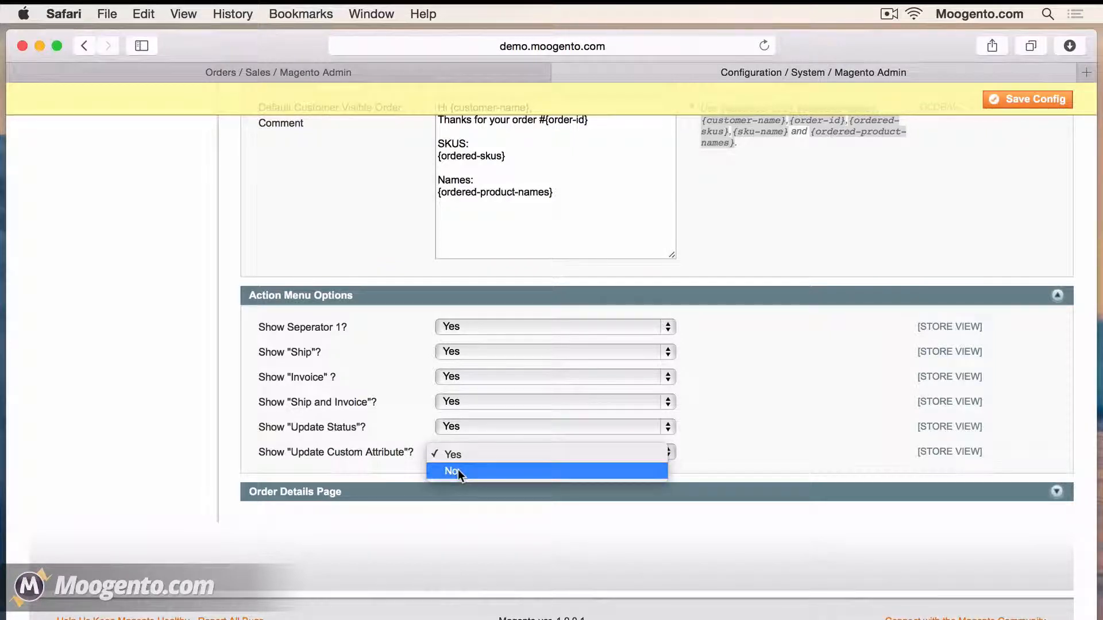
click(457, 470)
click(475, 378)
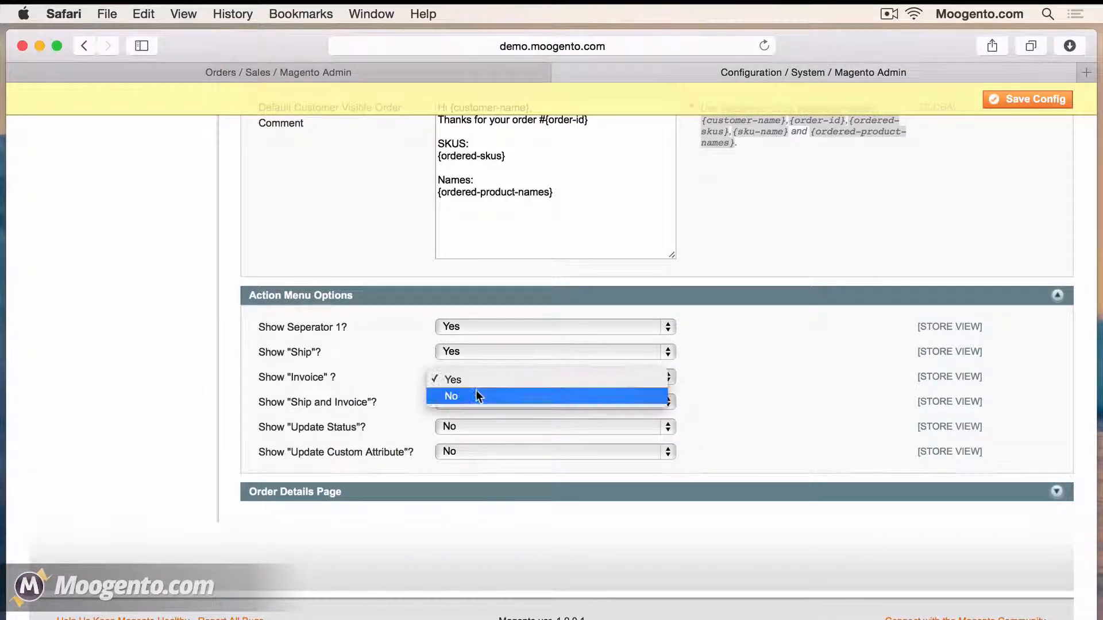
click(476, 389)
click(475, 351)
click(473, 371)
Turn on product images on order pages and full addresses in the Ship To column
click(467, 492)
click(467, 516)
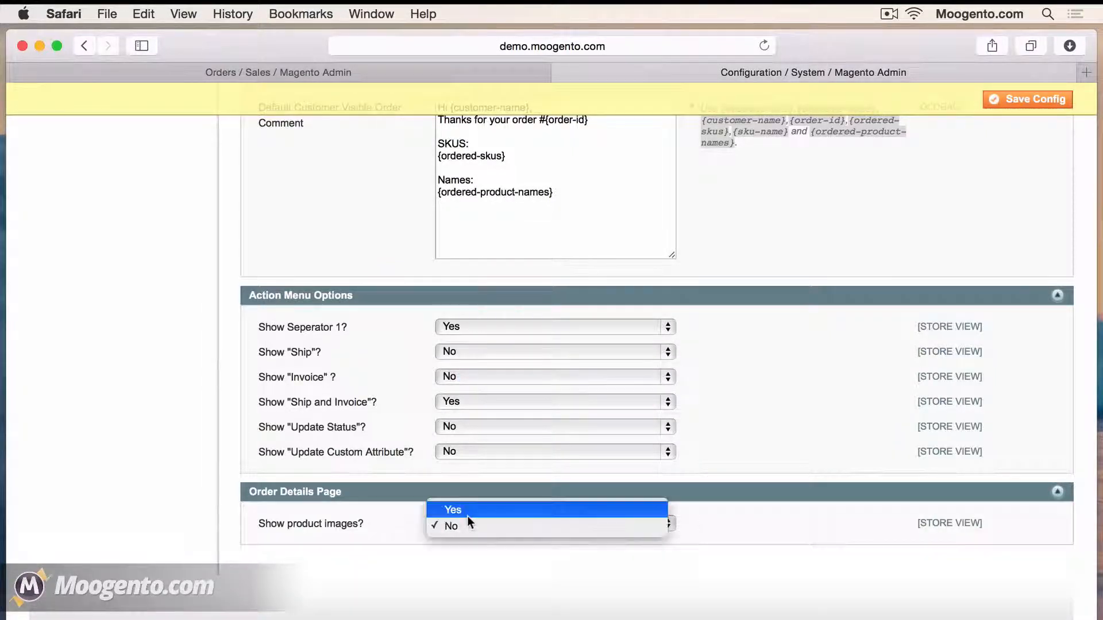
click(468, 507)
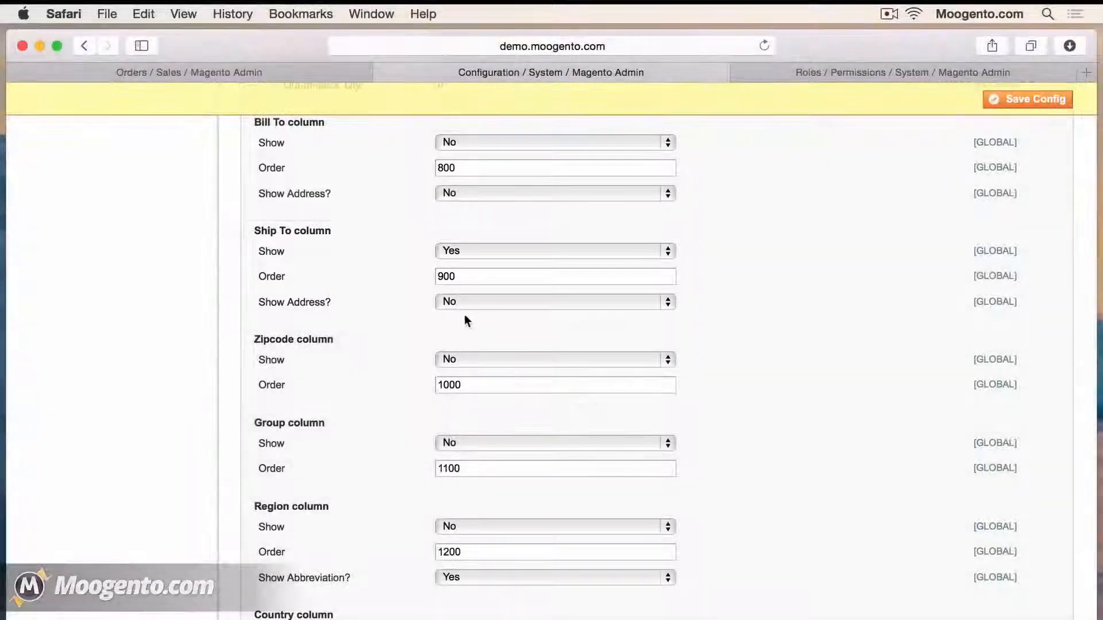
click(453, 304)
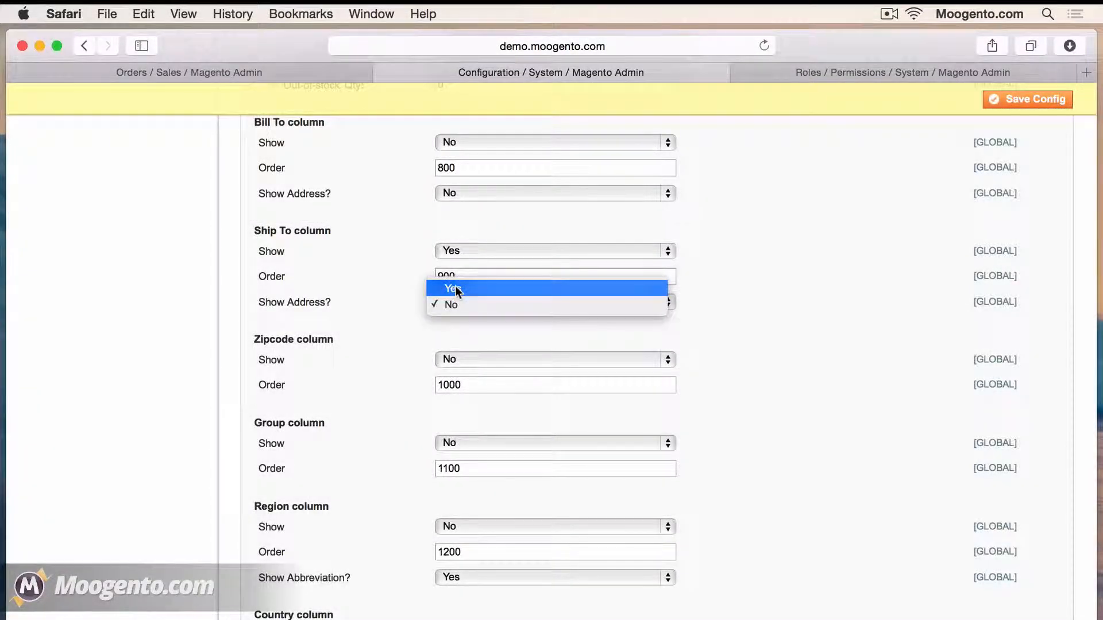
click(454, 286)
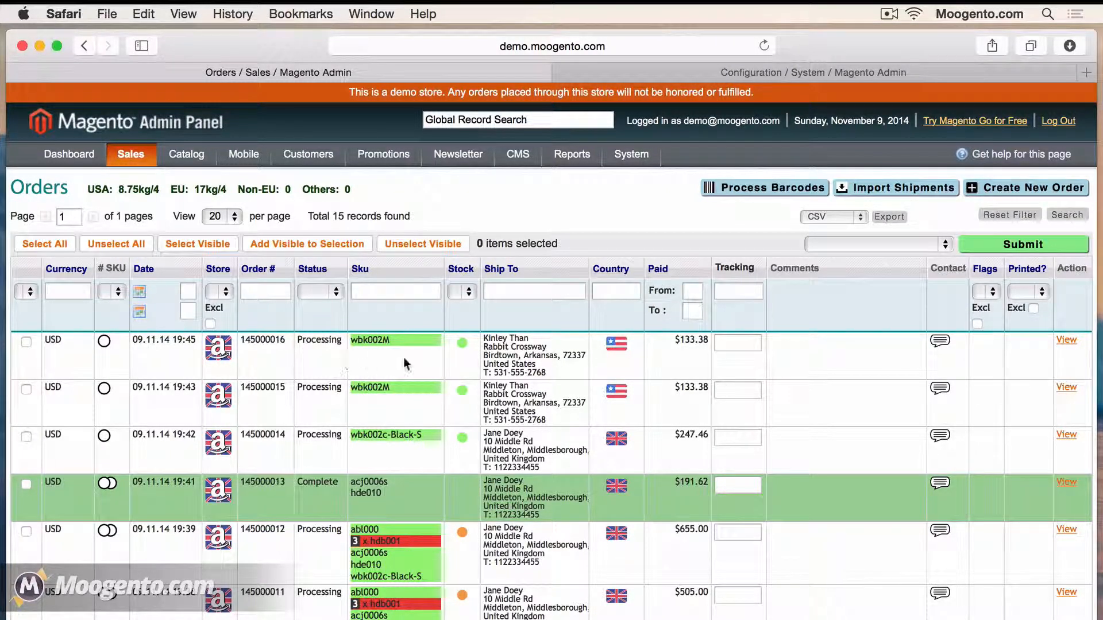
Tick and then untick the first order row in the grid
click(584, 362)
click(555, 364)
click(318, 357)
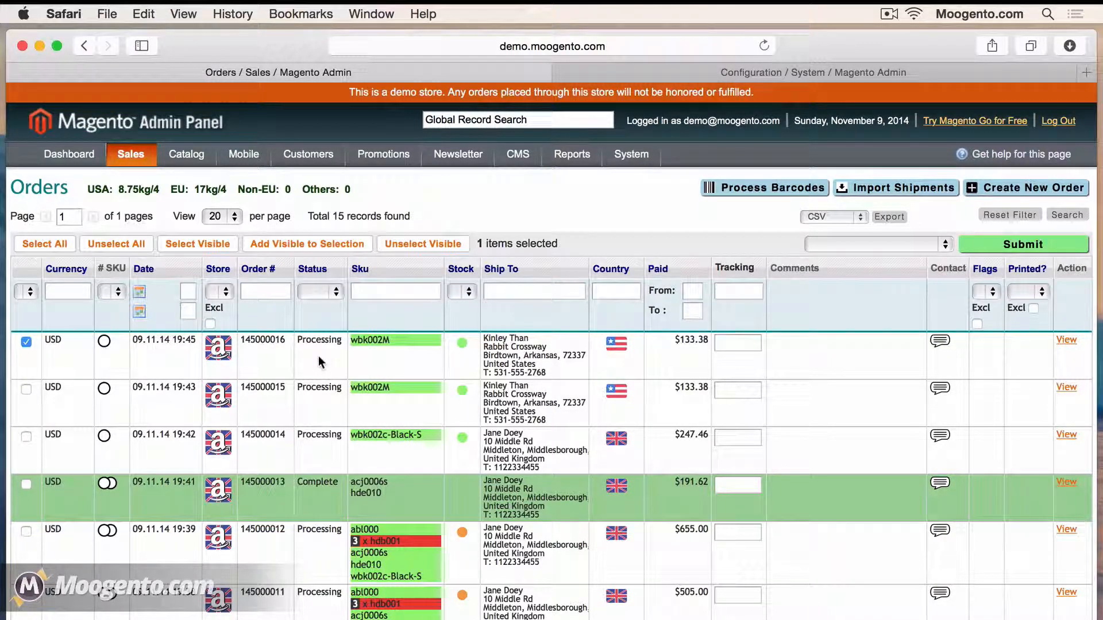
click(243, 357)
Try the customer's phone number link, then open order 145000016 in a new tab
drag(546, 372, 492, 370)
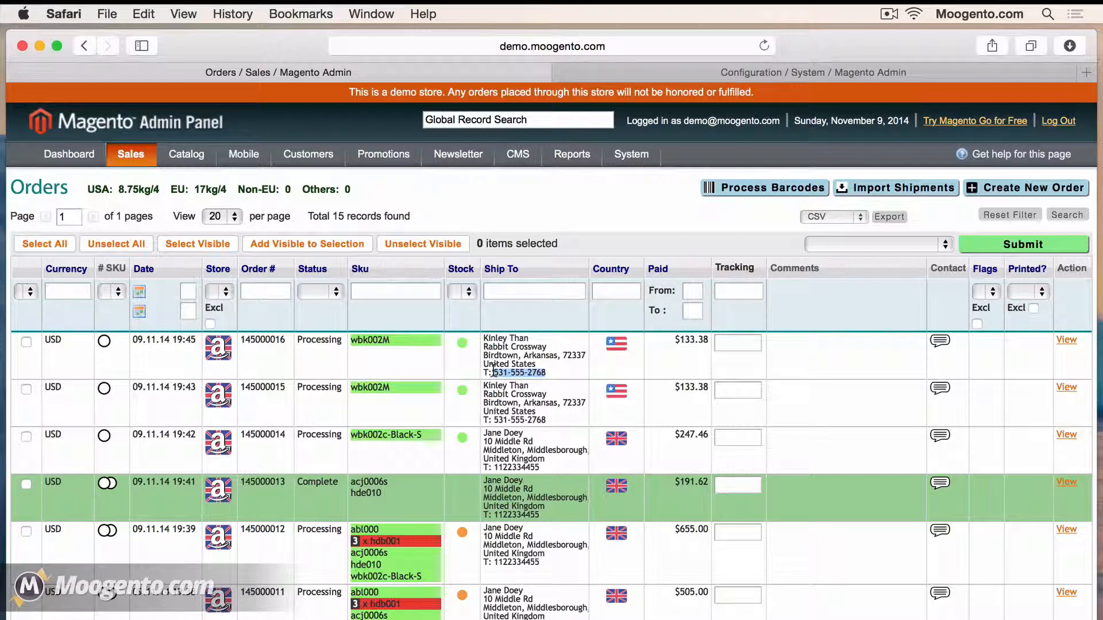
click(550, 374)
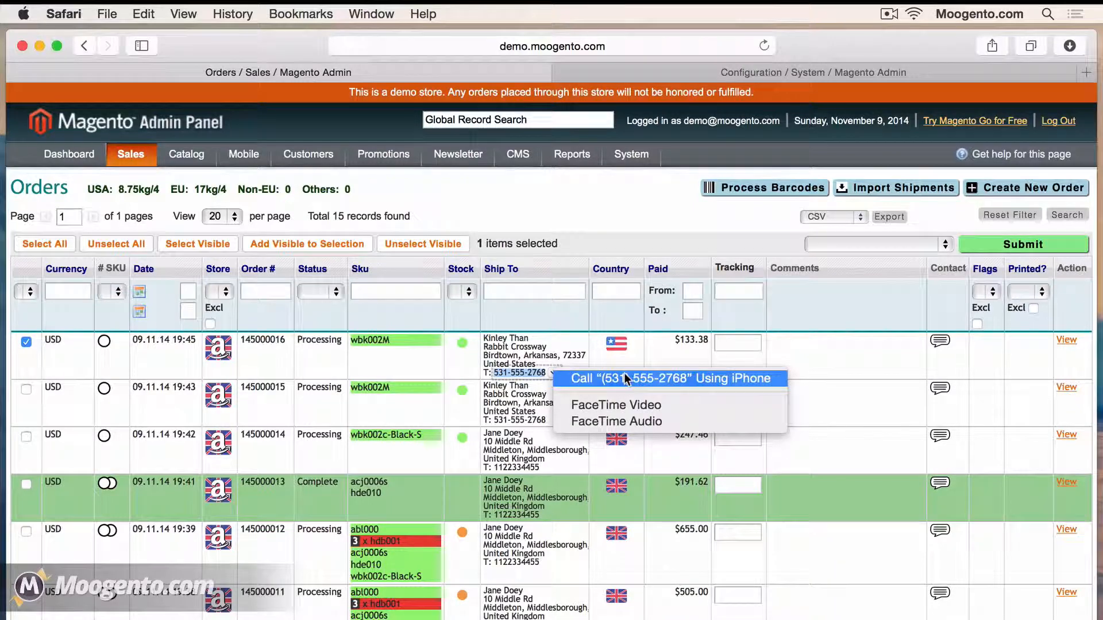
click(570, 345)
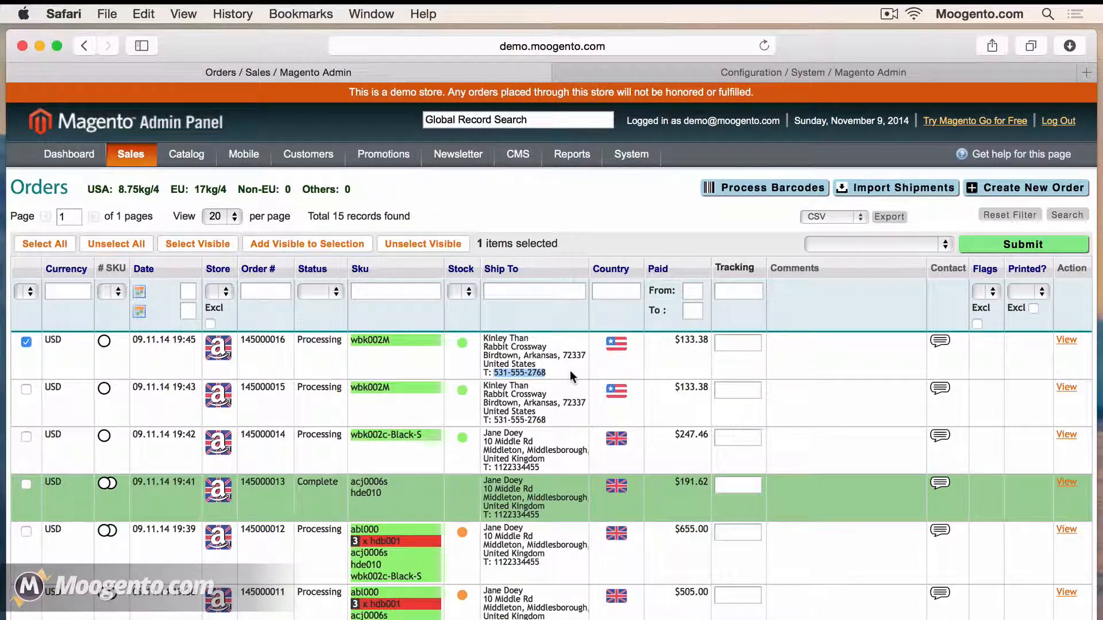
super+click(1066, 341)
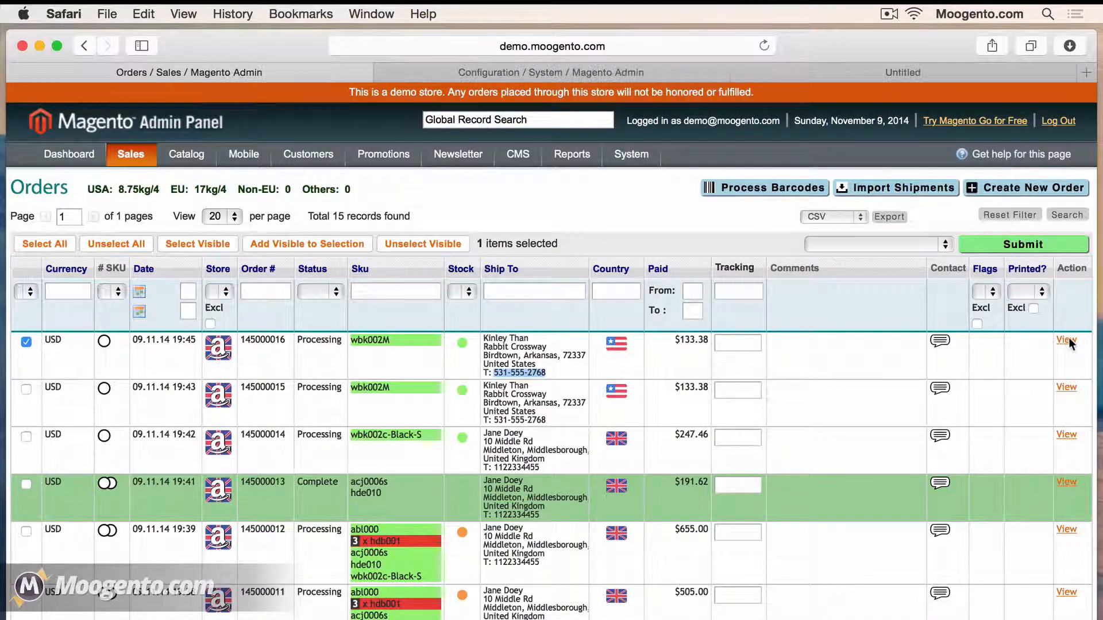
Switch to order 145000016's tab and scroll down to the Items Ordered product image
click(908, 73)
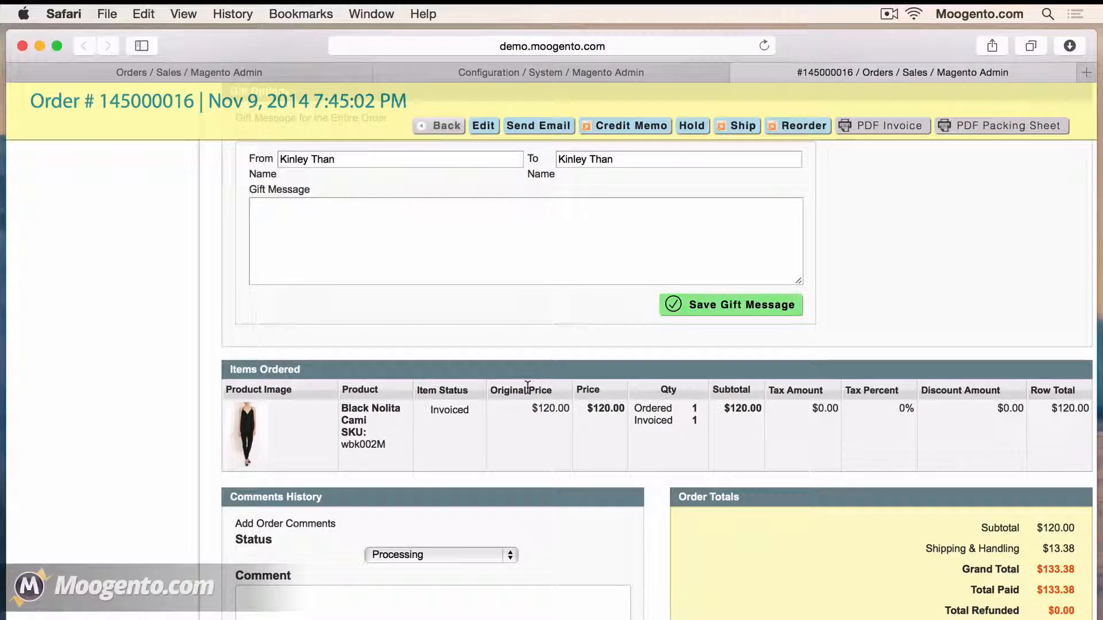
scroll(527, 388, down, 3)
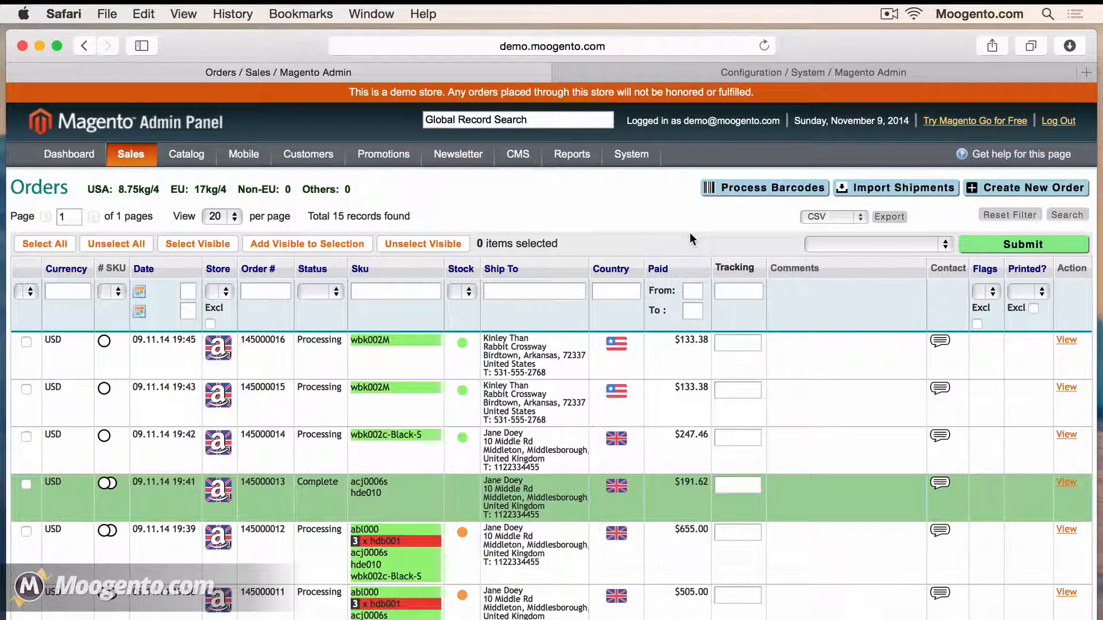
Process order 145000016's barcode with sE Ship & Invoice and custom value Shipment012010, then open Import Shipments
click(758, 193)
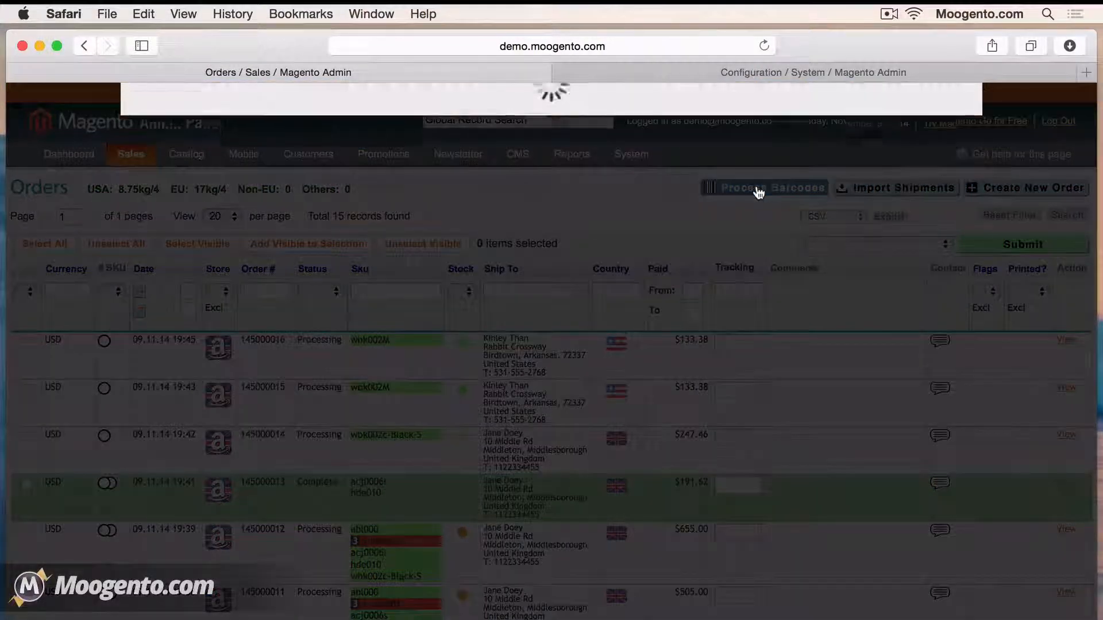
click(339, 188)
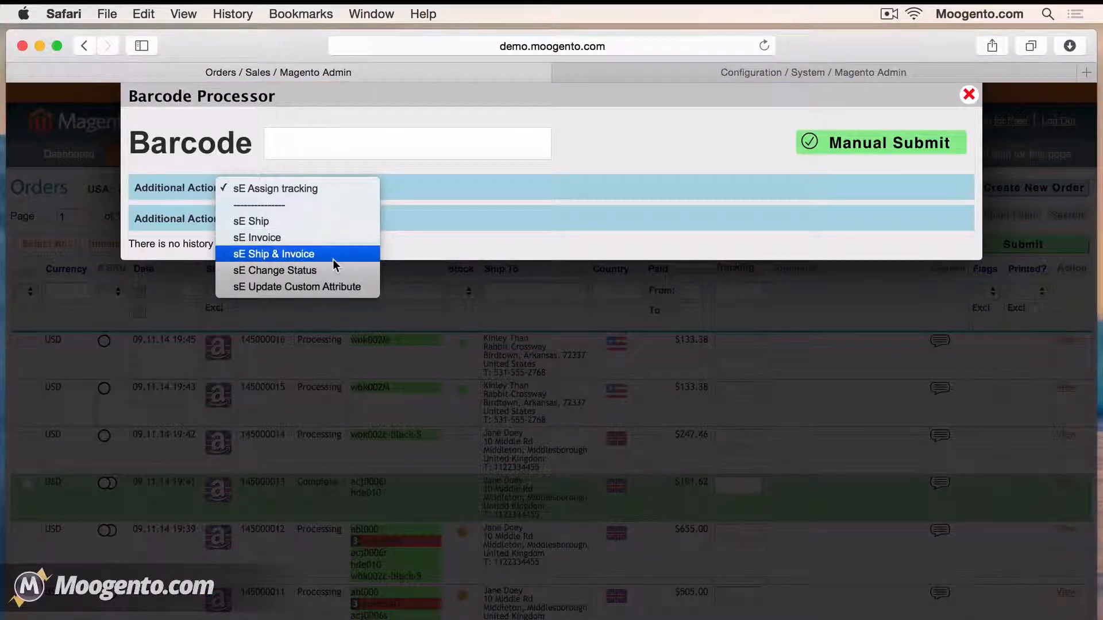
click(334, 260)
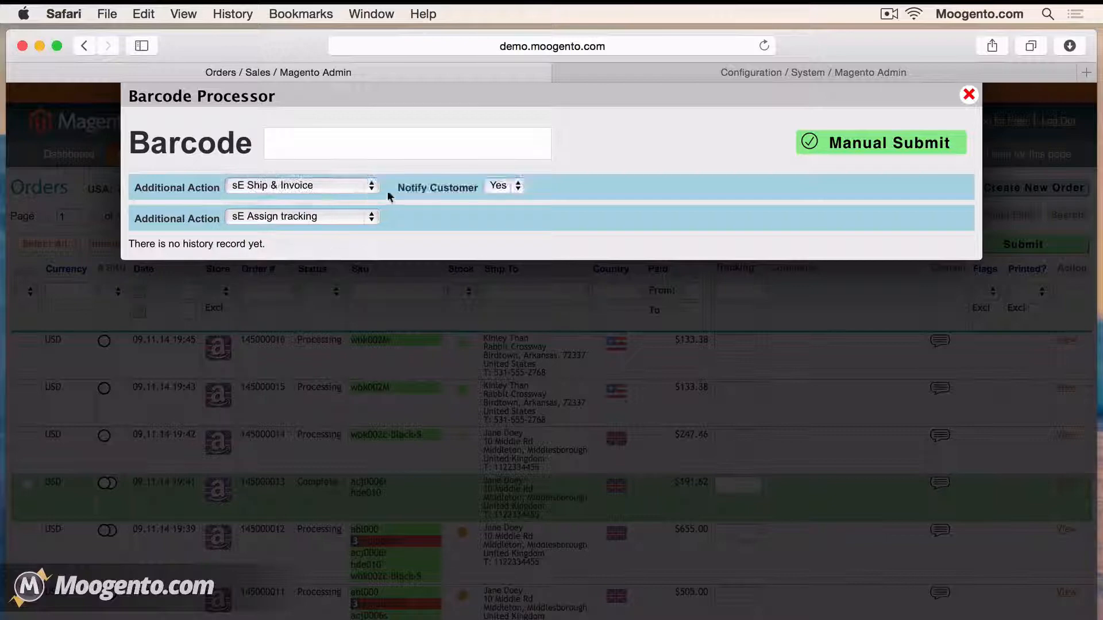
text(ent01201)
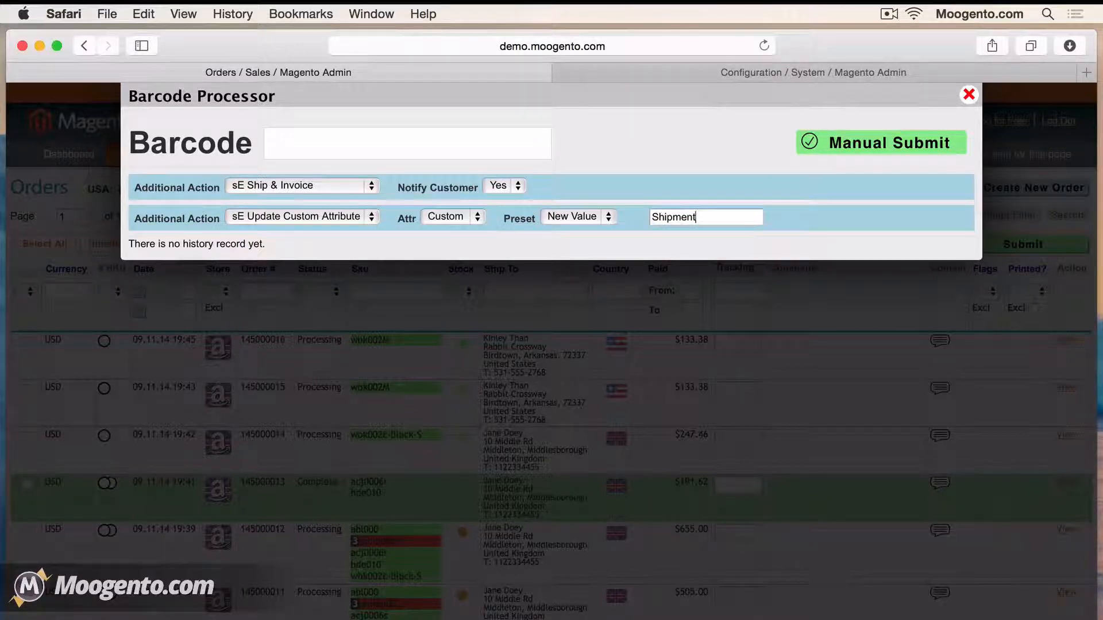
text(0)
key(Return)
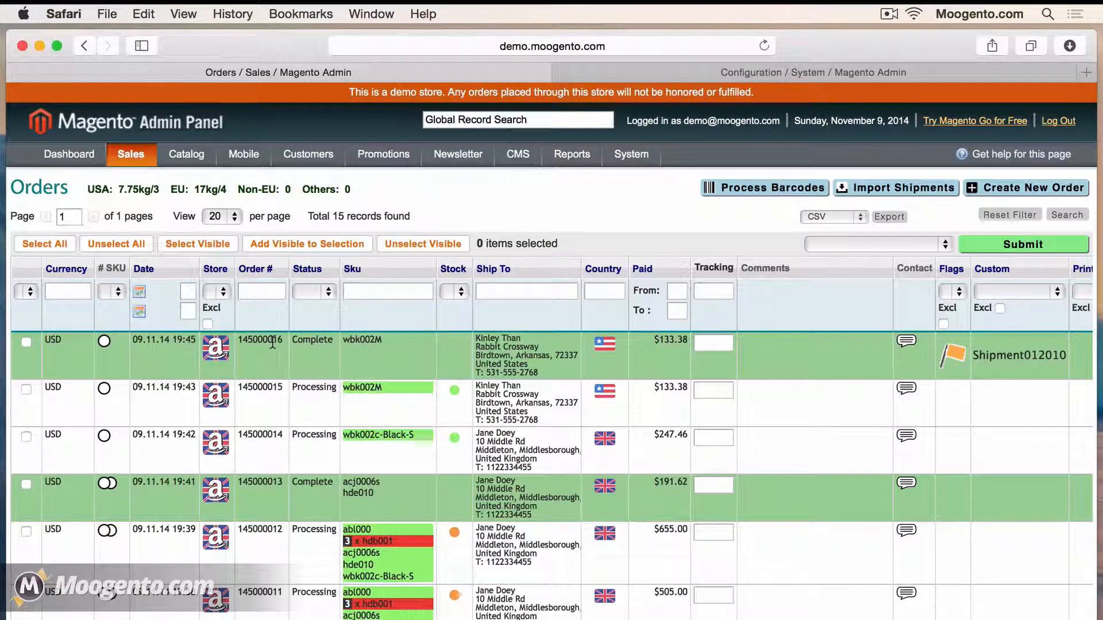
scroll(737, 268, right, 3)
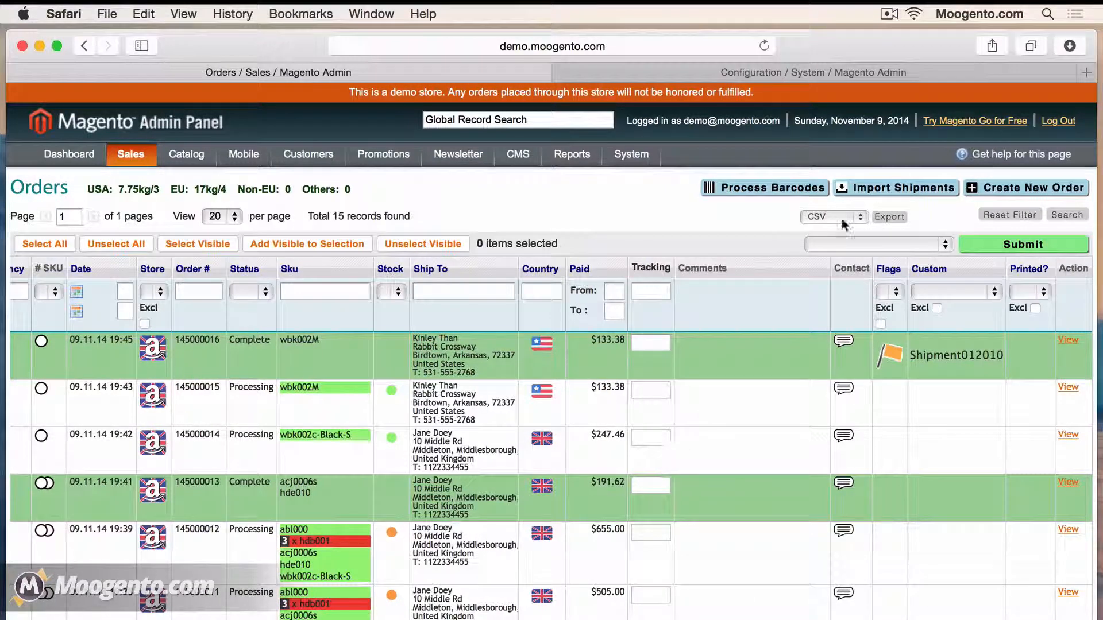
click(905, 188)
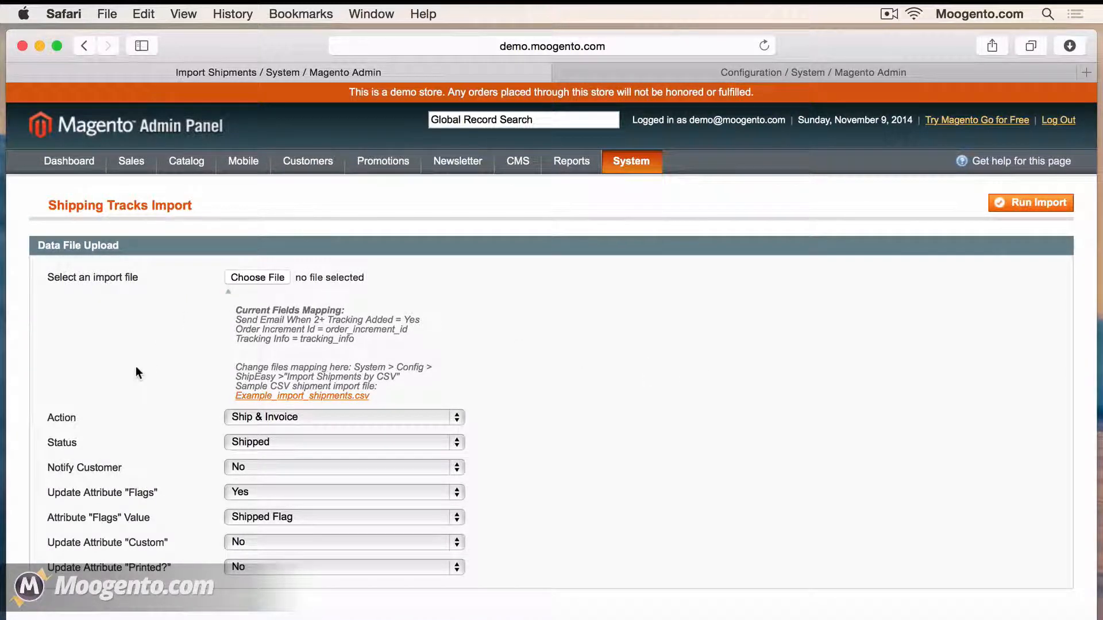
On Shipping Tracks Import, keep Ship & Invoice and Shipped Flag, and set Notify Customer to Yes
click(284, 415)
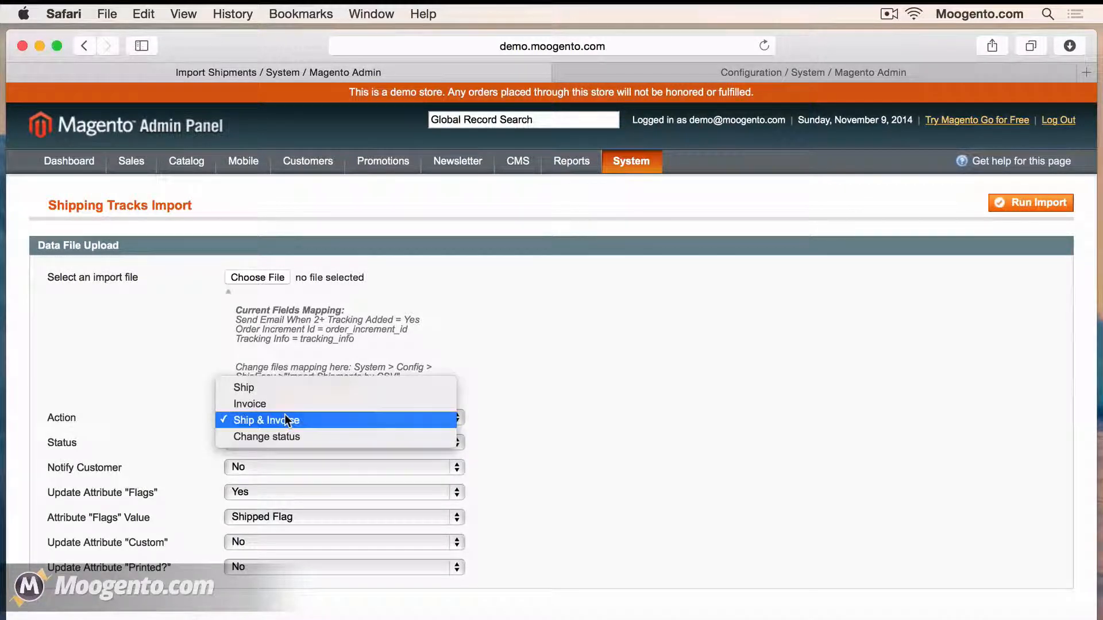
click(286, 420)
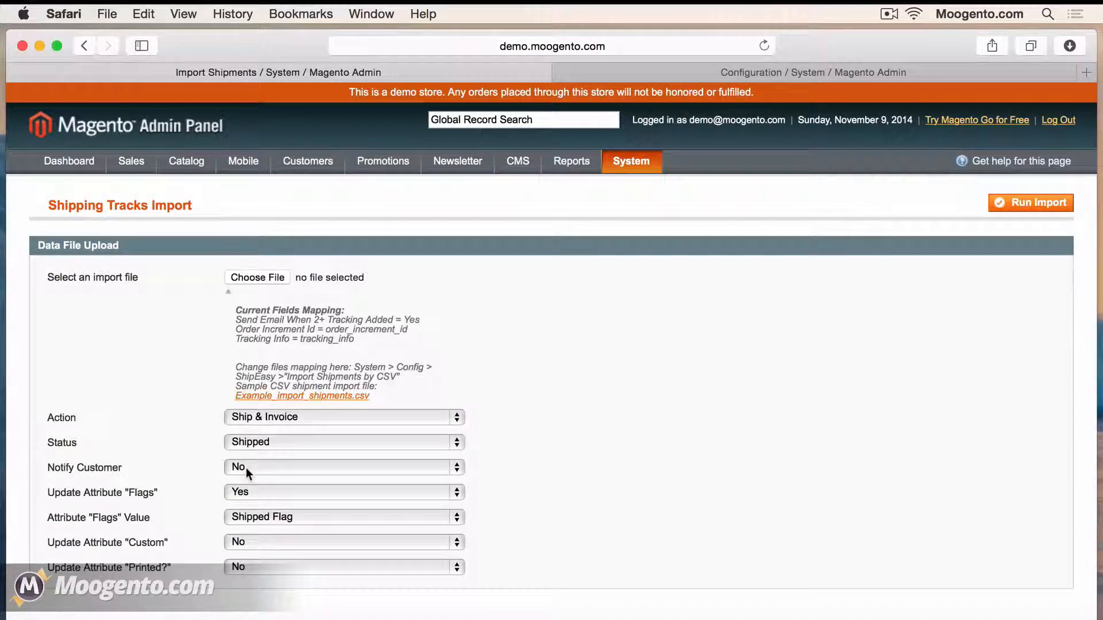
click(246, 467)
click(264, 484)
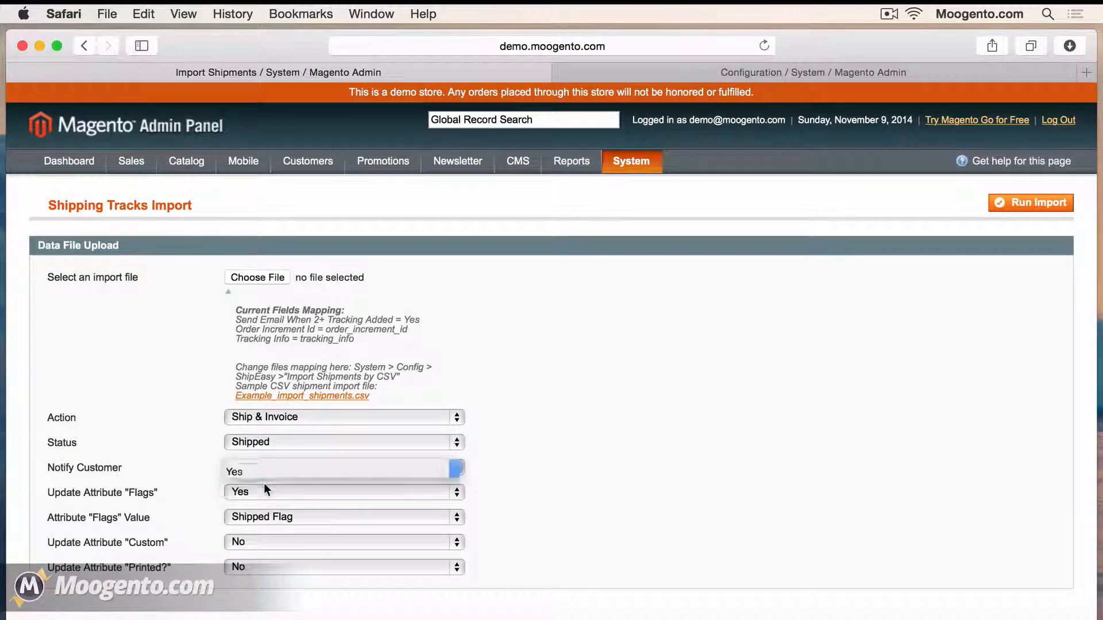
click(269, 516)
click(269, 516)
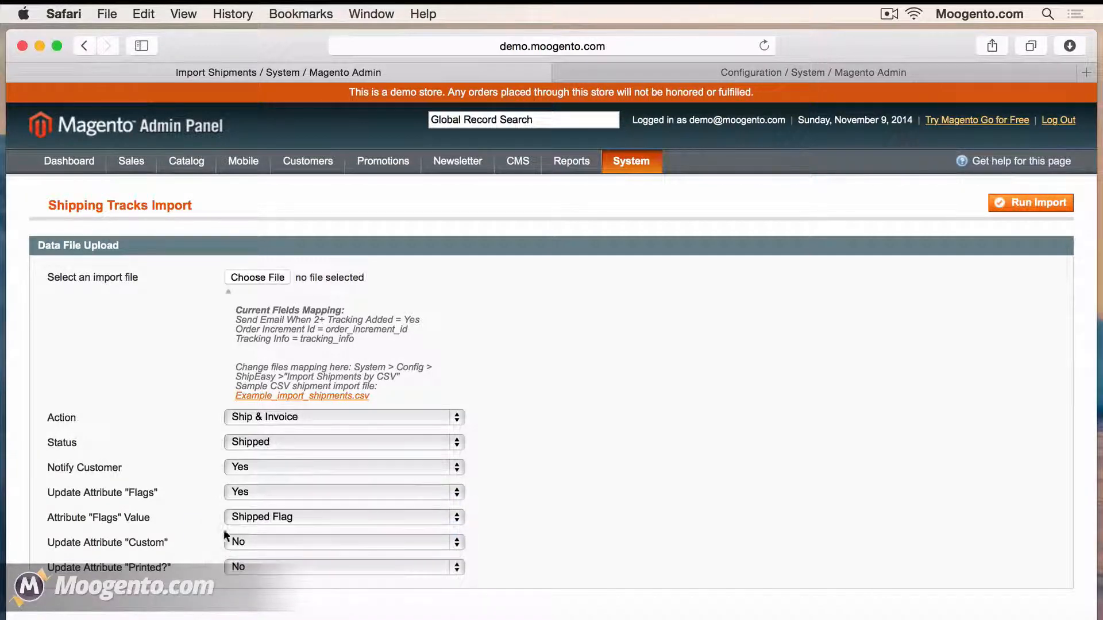